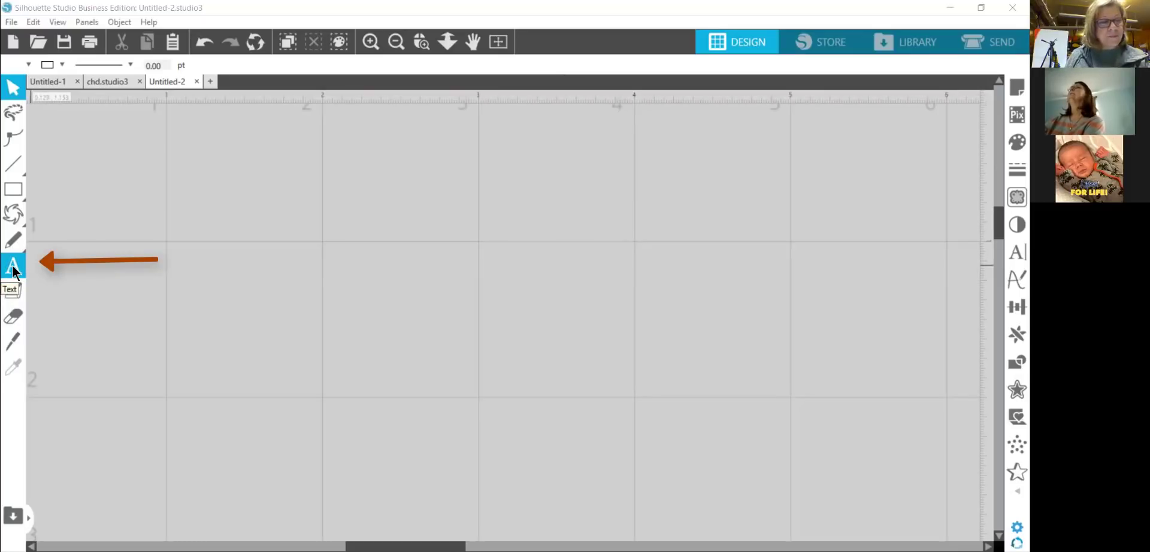
# Add a text object reading "Happy" on one line and "Easter" on the line below it.
pyautogui.click(13, 270)
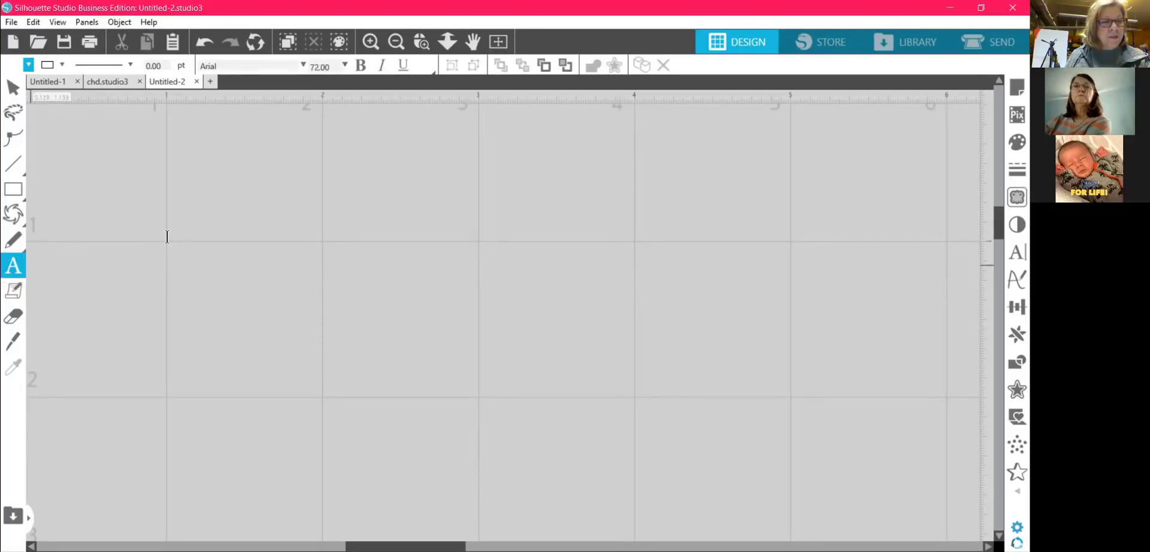
pyautogui.click(229, 208)
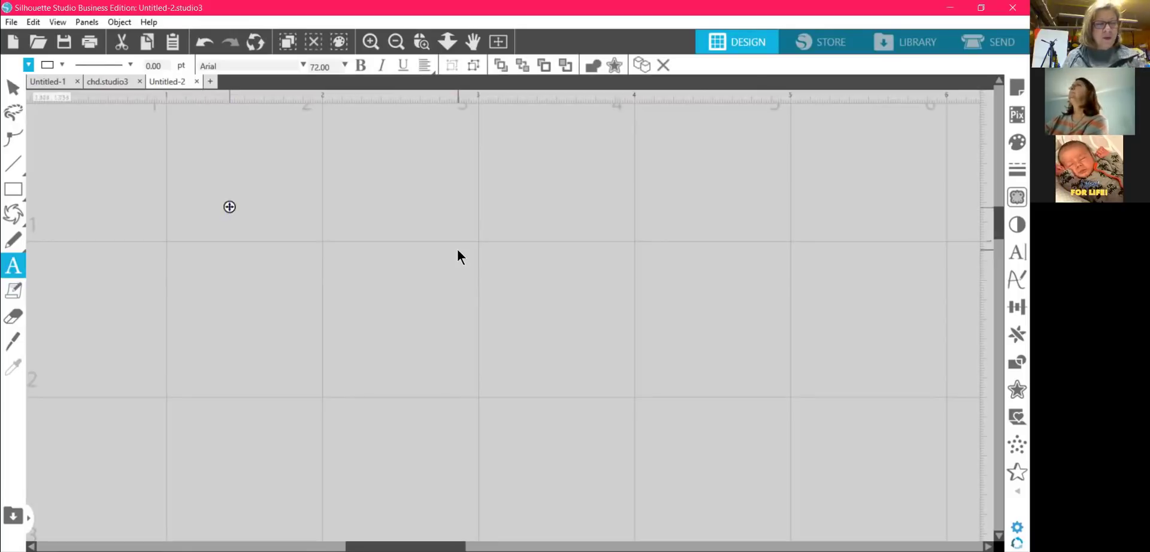
pyautogui.press('Escape')
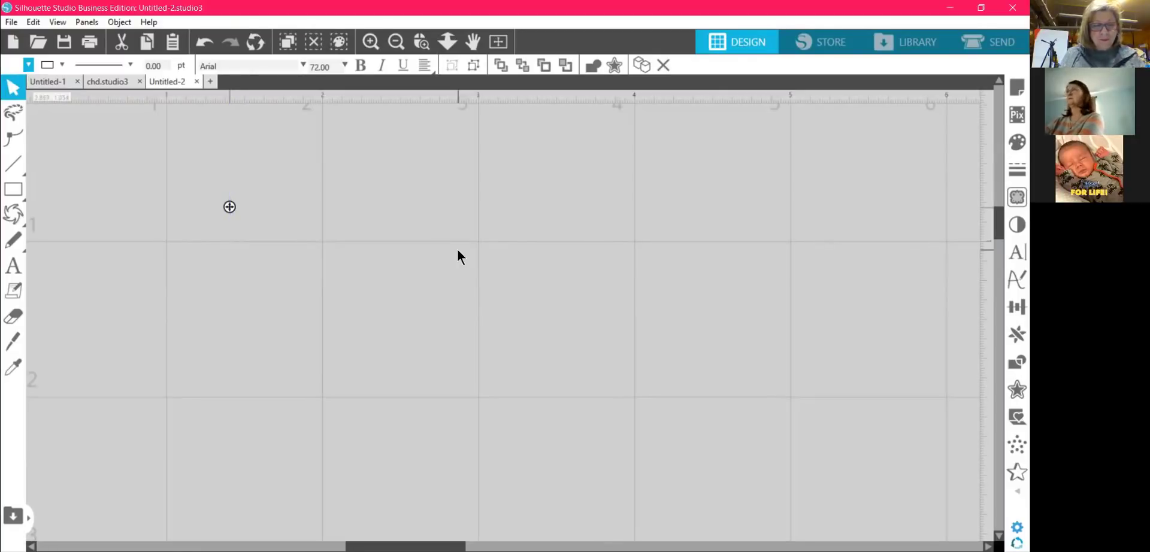
pyautogui.write('Happy')
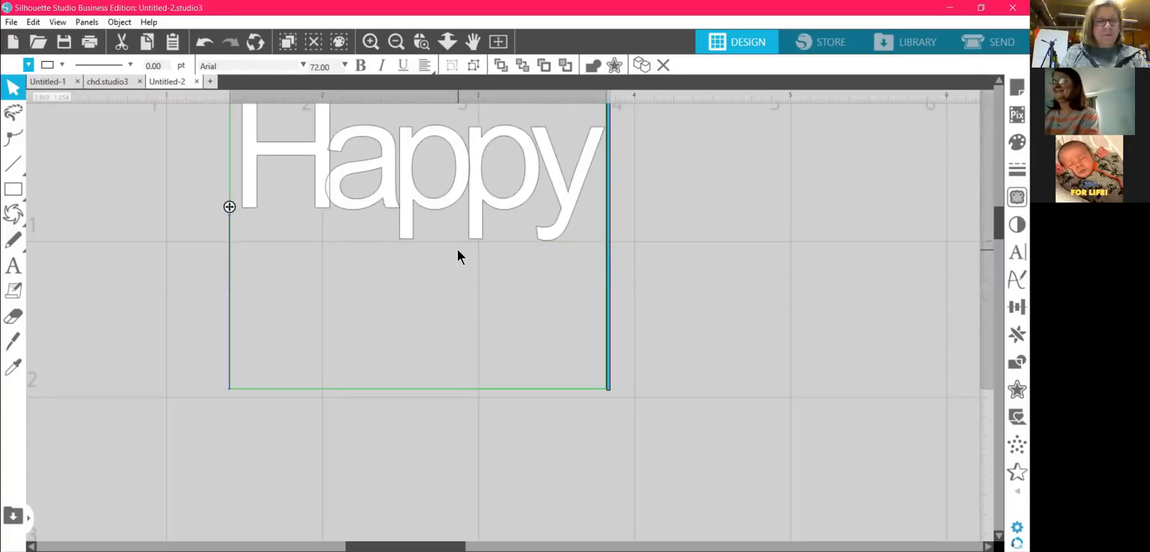
pyautogui.write('e')
pyautogui.press('BackSpace')
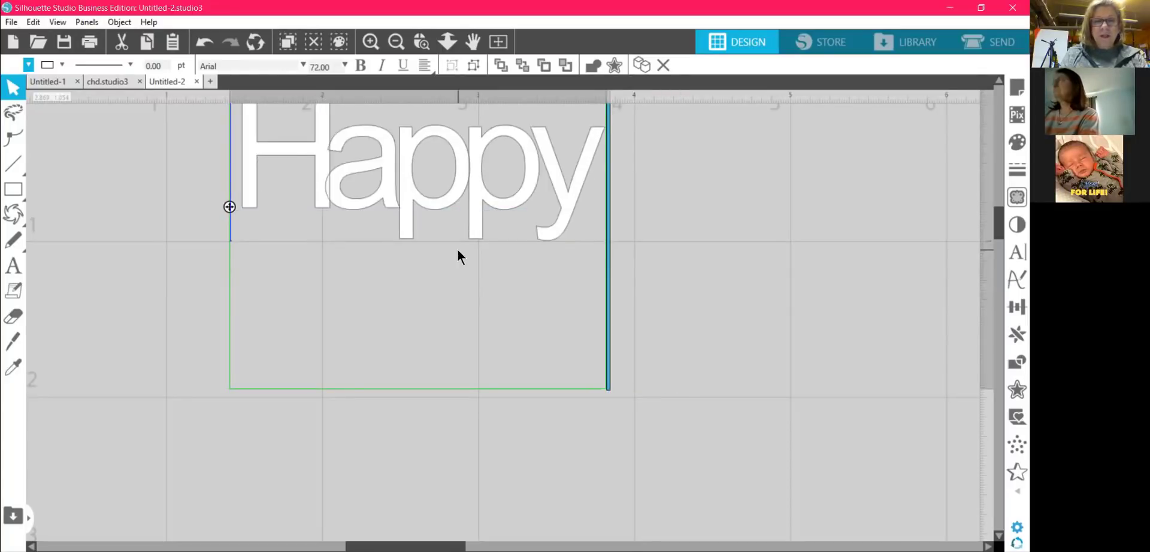
pyautogui.press('Return')
pyautogui.click(591, 326)
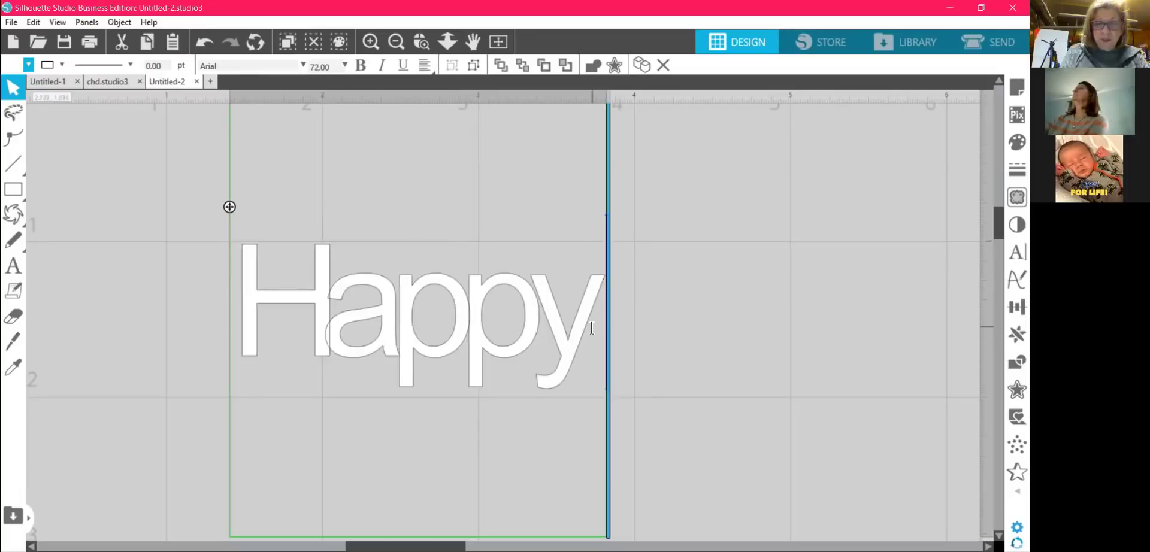
pyautogui.press('Return')
pyautogui.write('Easter')
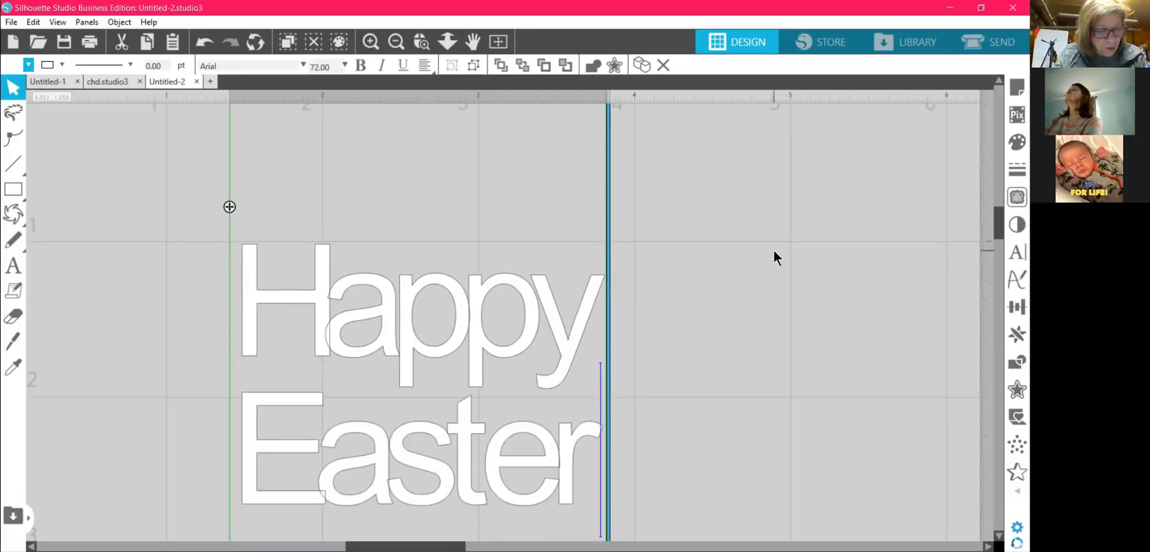
pyautogui.press('alt')
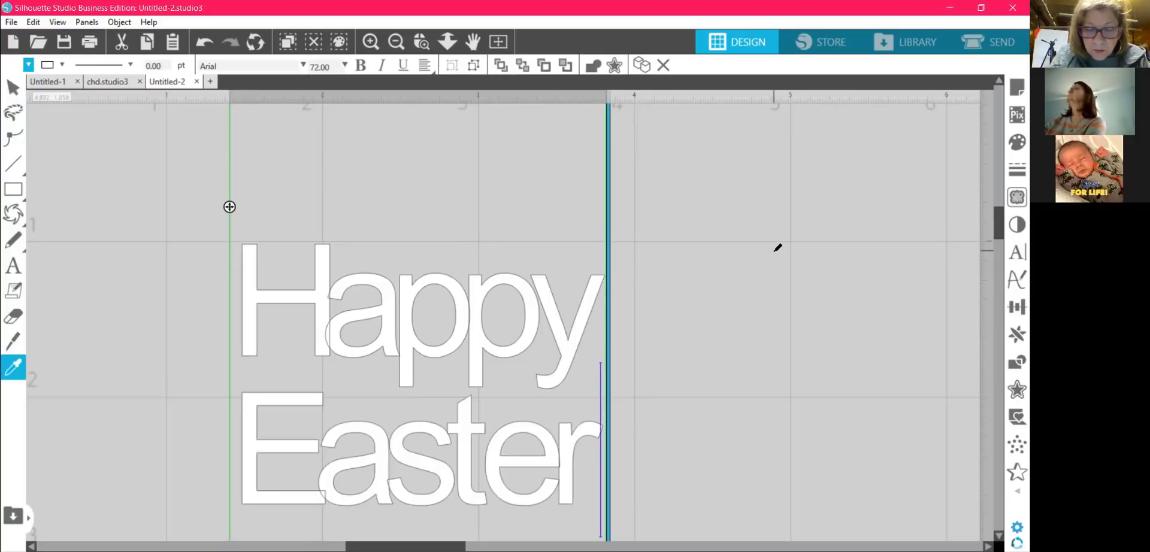
pyautogui.hotkey('ctrl', '-')
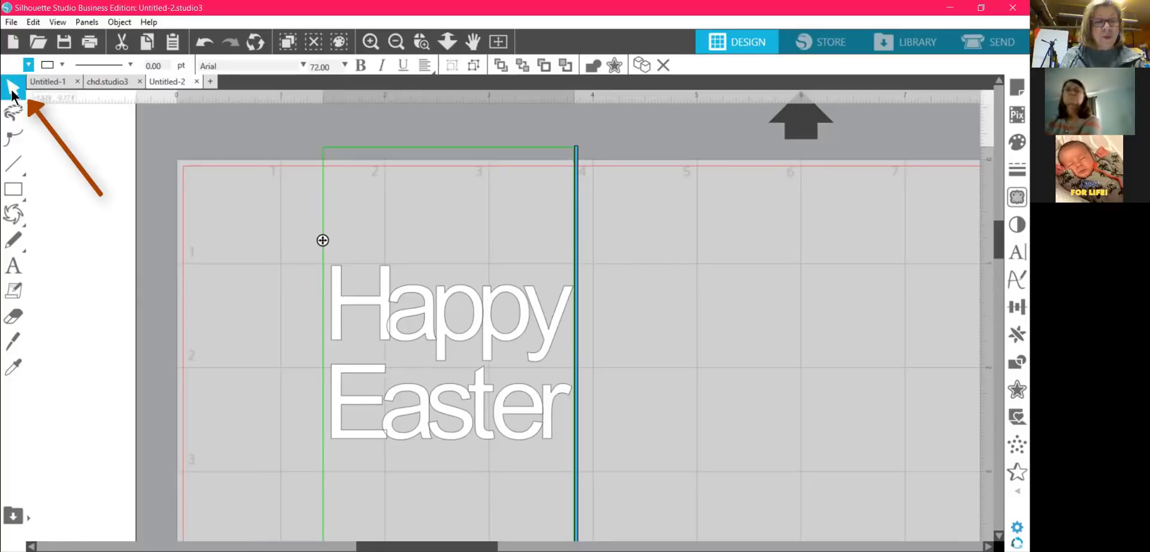
# Finish editing the Happy Easter text and scale it down proportionally to about 1.95 in wide.
pyautogui.click(385, 327)
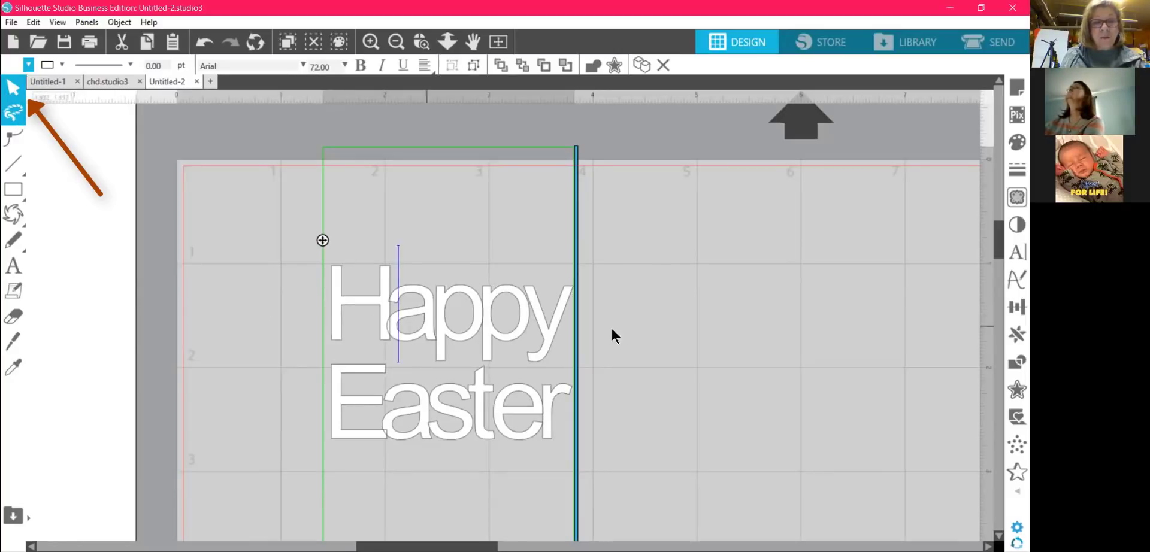
pyautogui.click(670, 328)
pyautogui.click(542, 333)
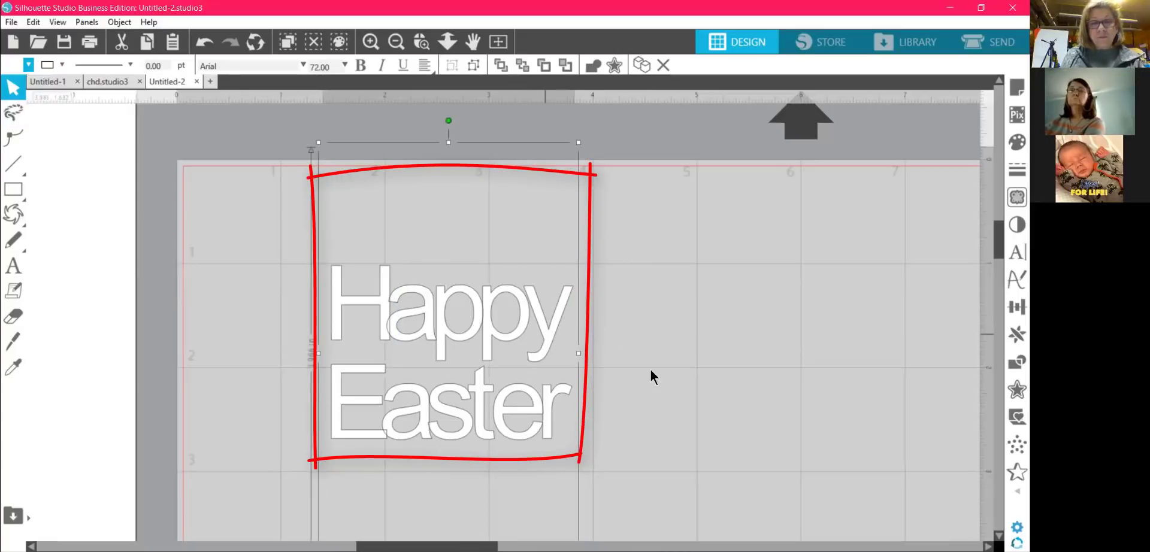
pyautogui.scroll(-2, 756, 403)
pyautogui.moveTo(578, 513); pyautogui.dragTo(530, 435)
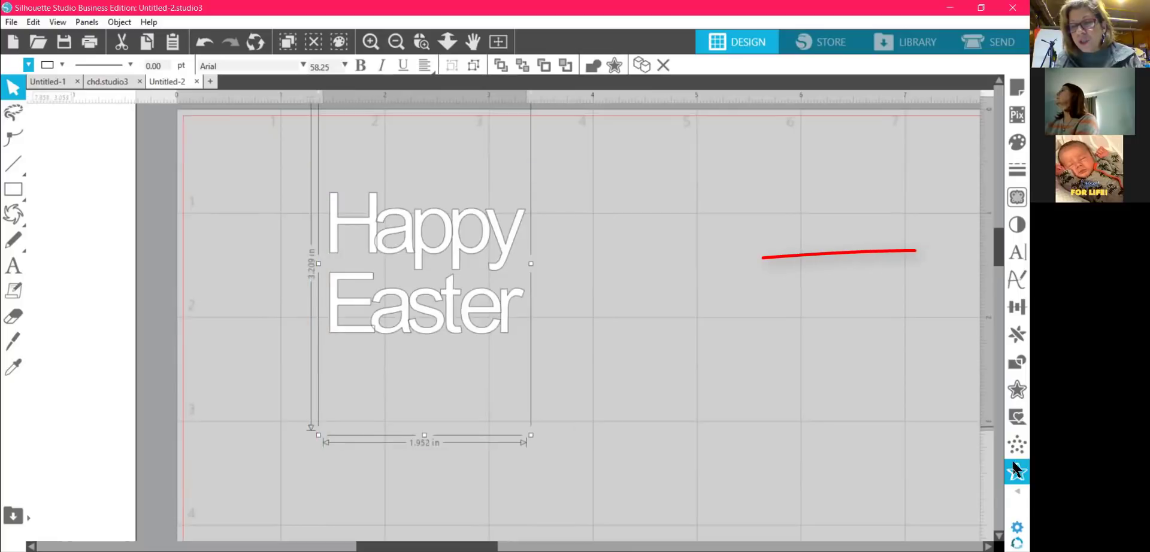
# Set the character spacing of the Happy Easter text to 90% so its letters stop overlapping.
pyautogui.click(1015, 255)
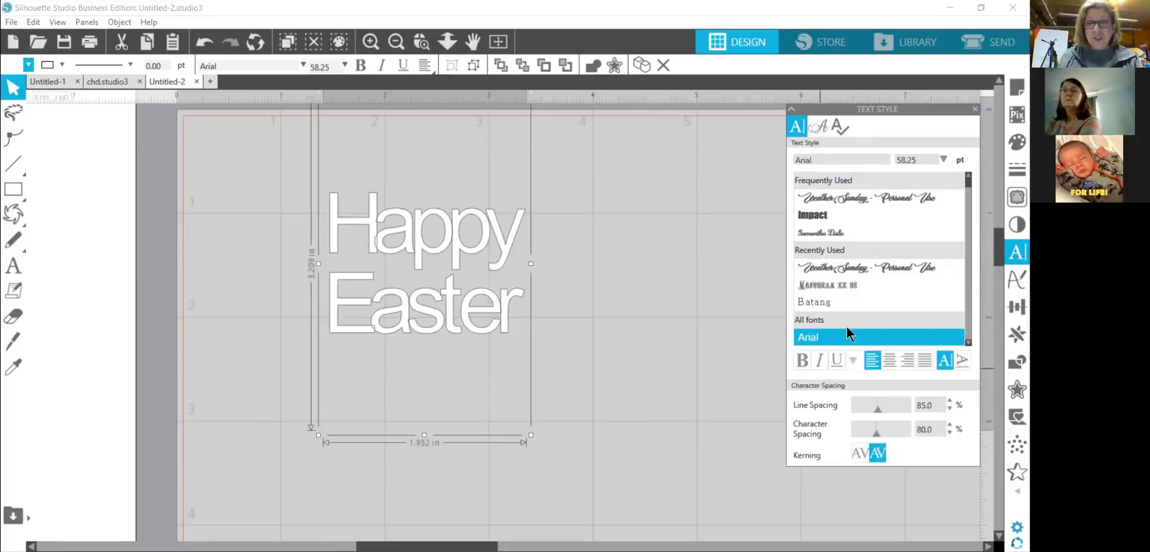
pyautogui.click(866, 433)
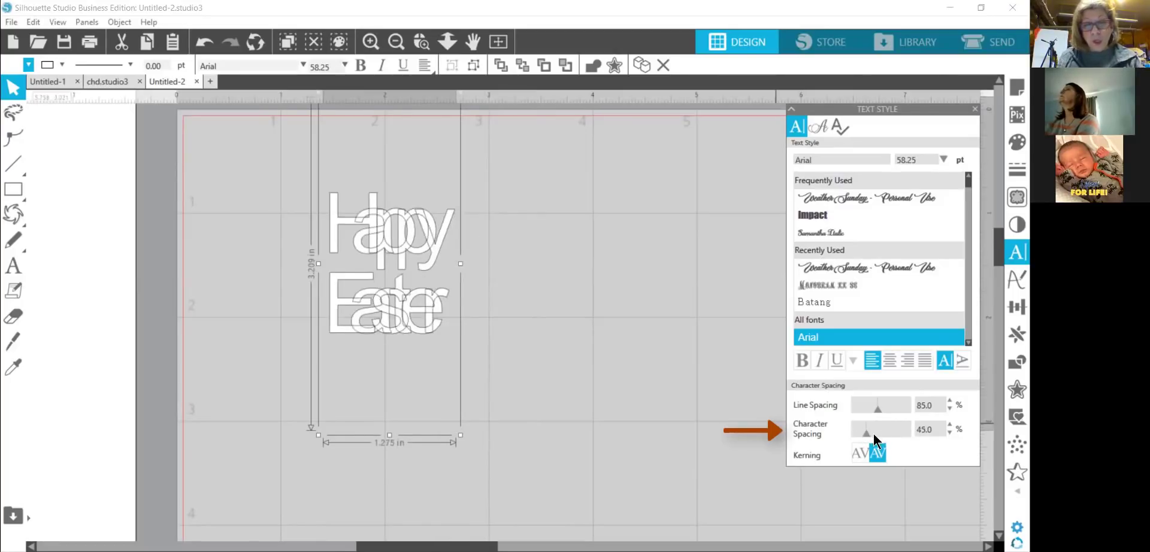
pyautogui.click(874, 435)
pyautogui.click(881, 430)
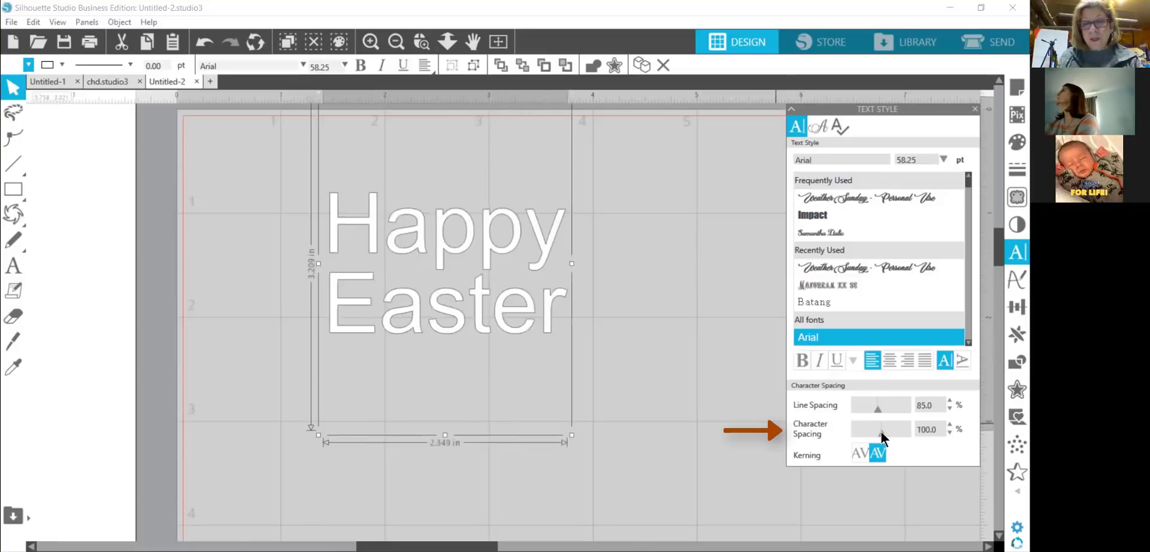
pyautogui.click(879, 430)
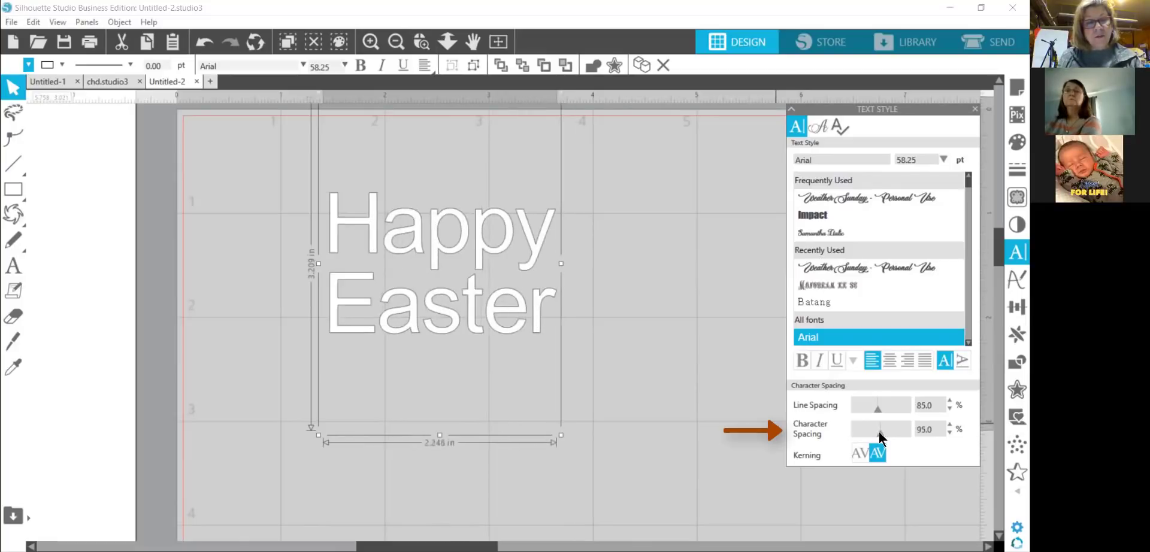
pyautogui.click(879, 431)
pyautogui.click(879, 429)
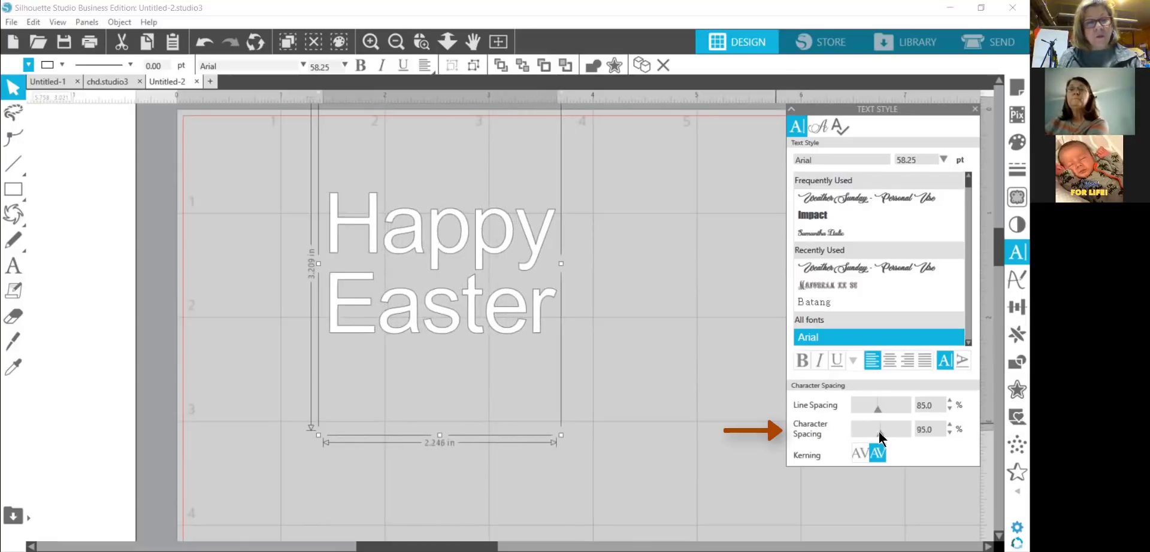
pyautogui.click(878, 430)
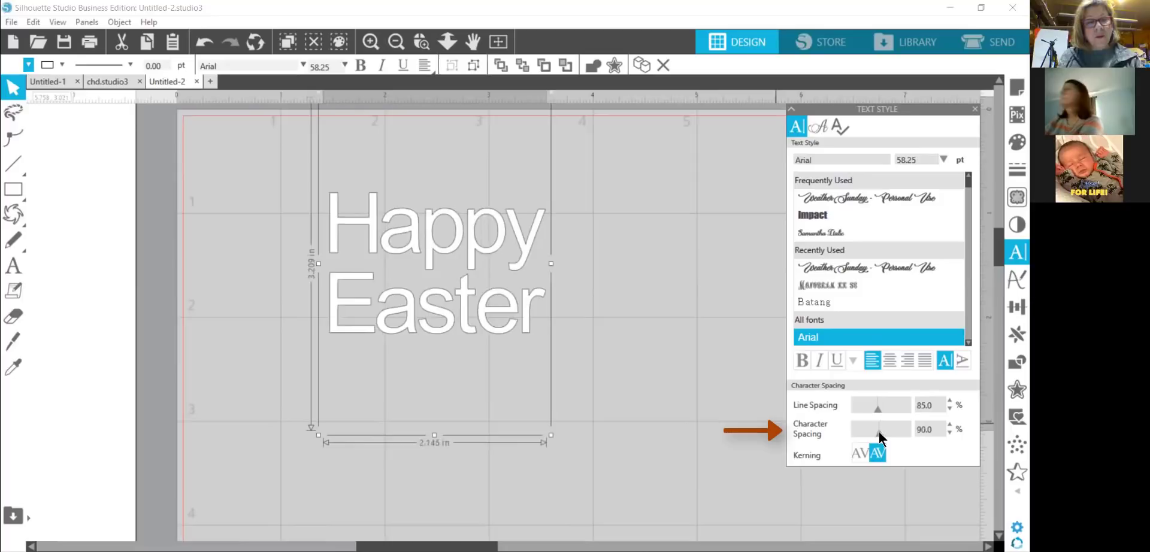
pyautogui.click(697, 358)
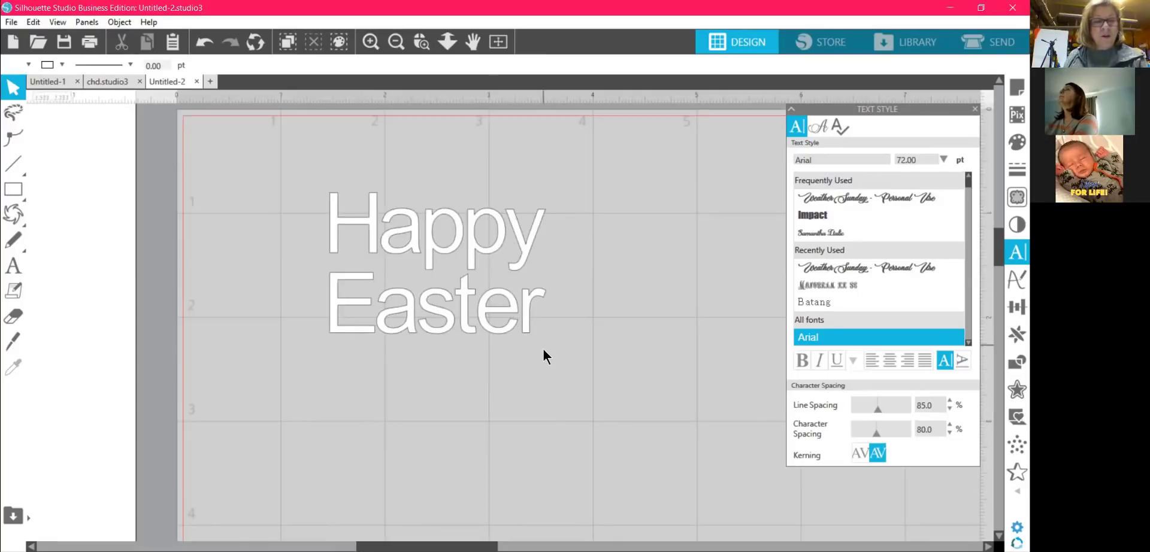
# Reduce the line spacing of the Happy Easter text to 70%.
pyautogui.click(482, 316)
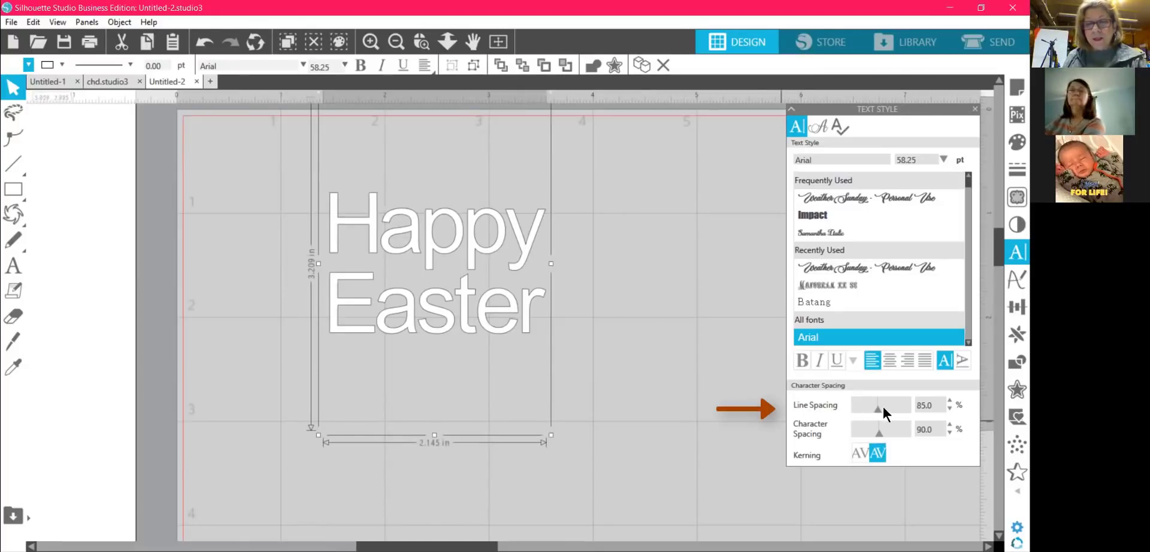
pyautogui.moveTo(881, 408); pyautogui.dragTo(874, 410)
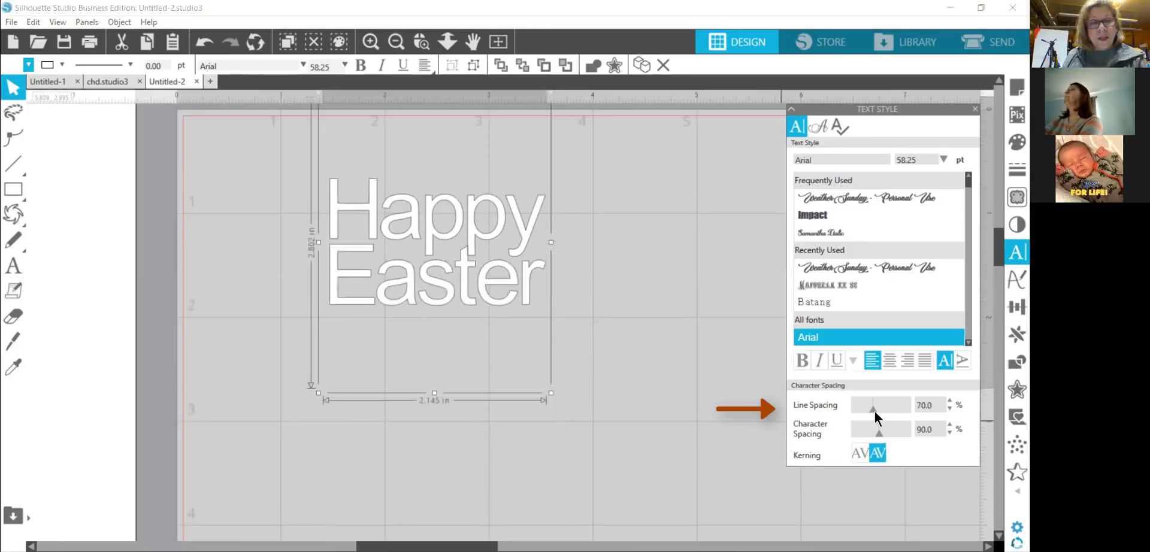
pyautogui.click(705, 373)
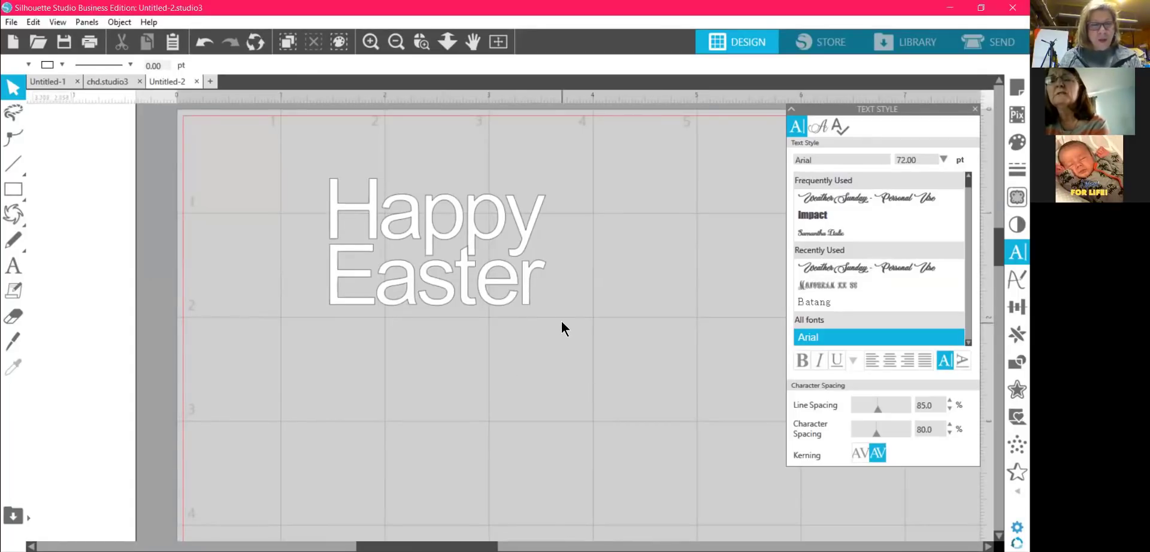
# Shift the Happy Easter text slightly left and ungroup it into individual letters.
pyautogui.moveTo(524, 290)
pyautogui.mouseDown()
pyautogui.moveTo(479, 299)
pyautogui.moveTo(497, 304)
pyautogui.moveTo(513, 290)
pyautogui.mouseUp()
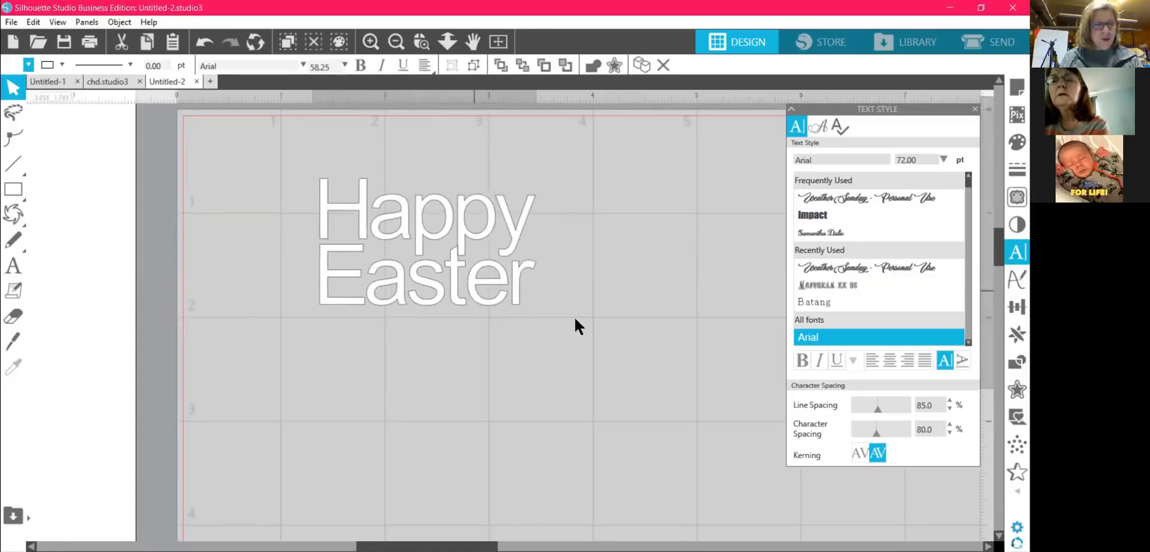
pyautogui.click(619, 316)
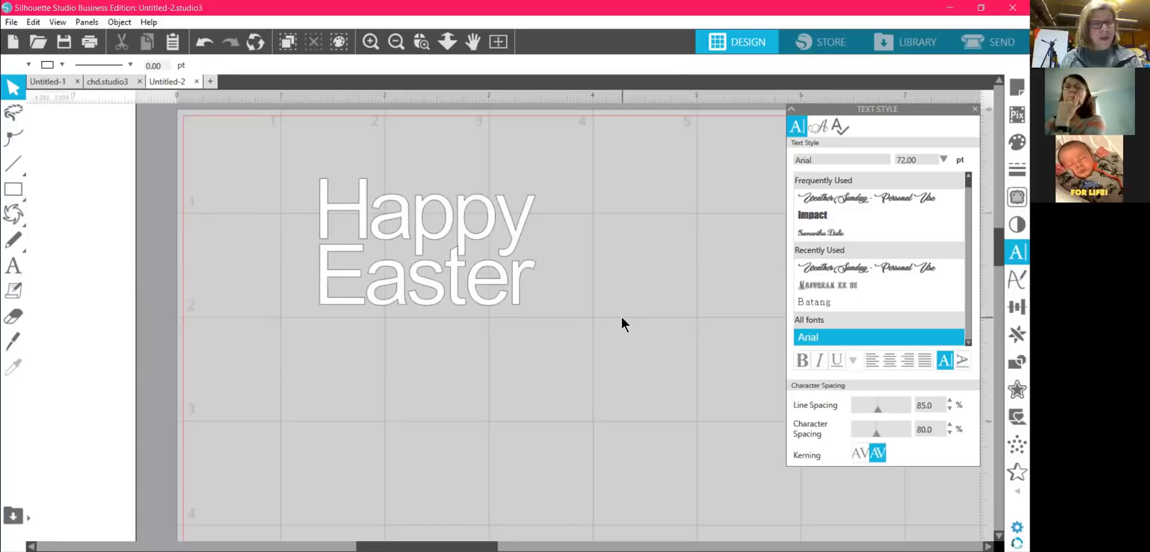
pyautogui.rightClick(455, 284)
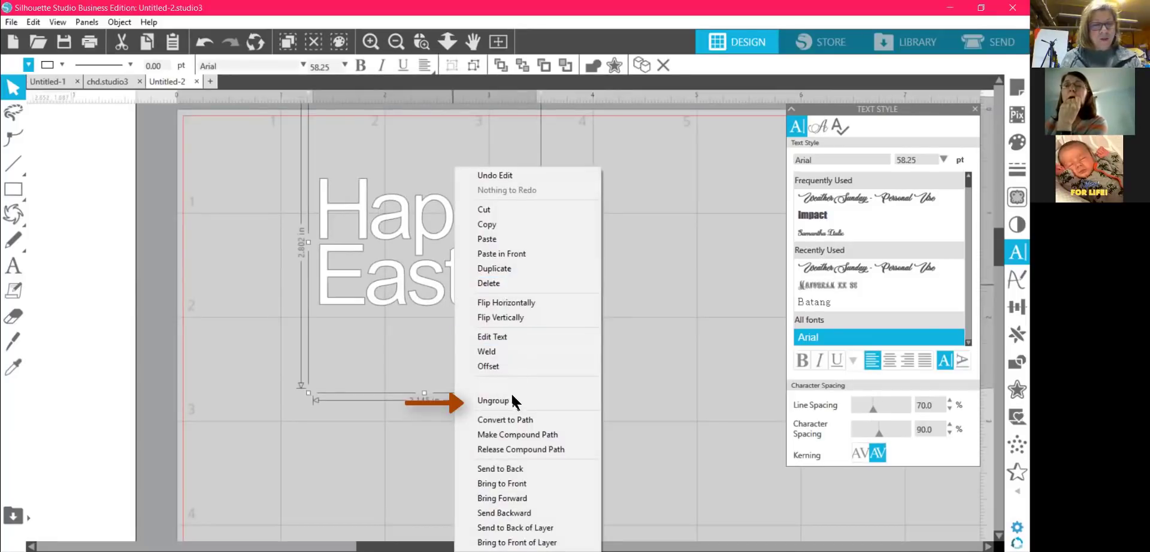
pyautogui.click(549, 398)
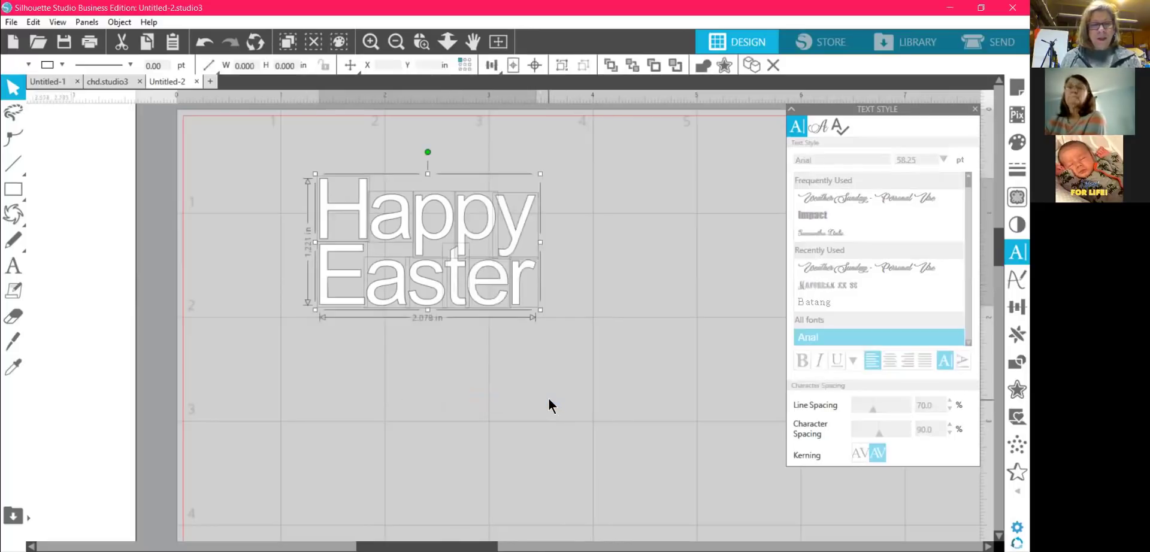
pyautogui.click(616, 342)
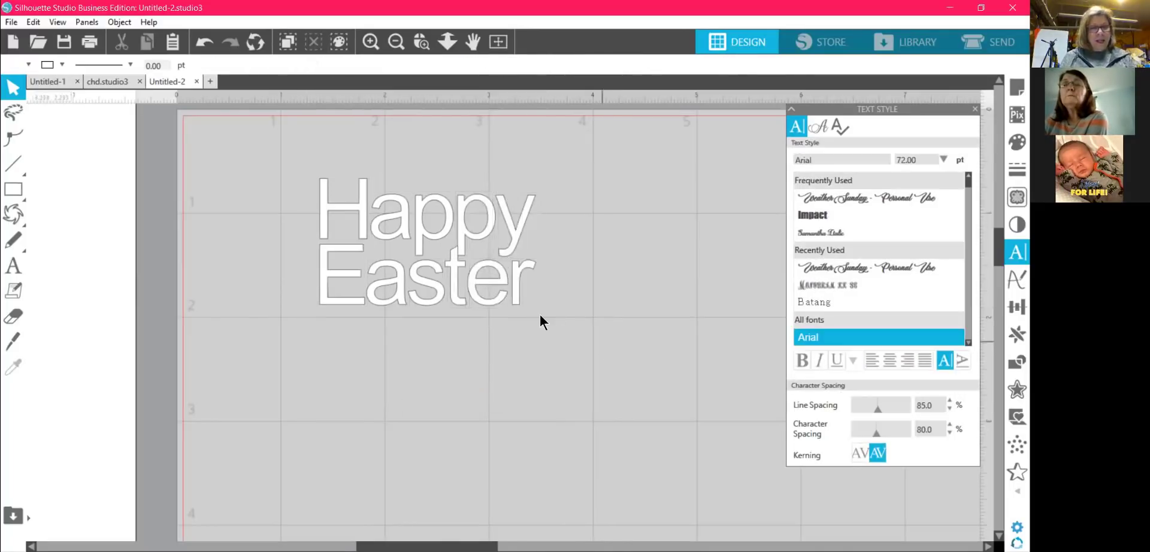
# Group the letters of "Easter" and move the word slightly left beneath "Happy".
pyautogui.click(527, 296)
pyautogui.moveTo(466, 294); pyautogui.dragTo(338, 288)
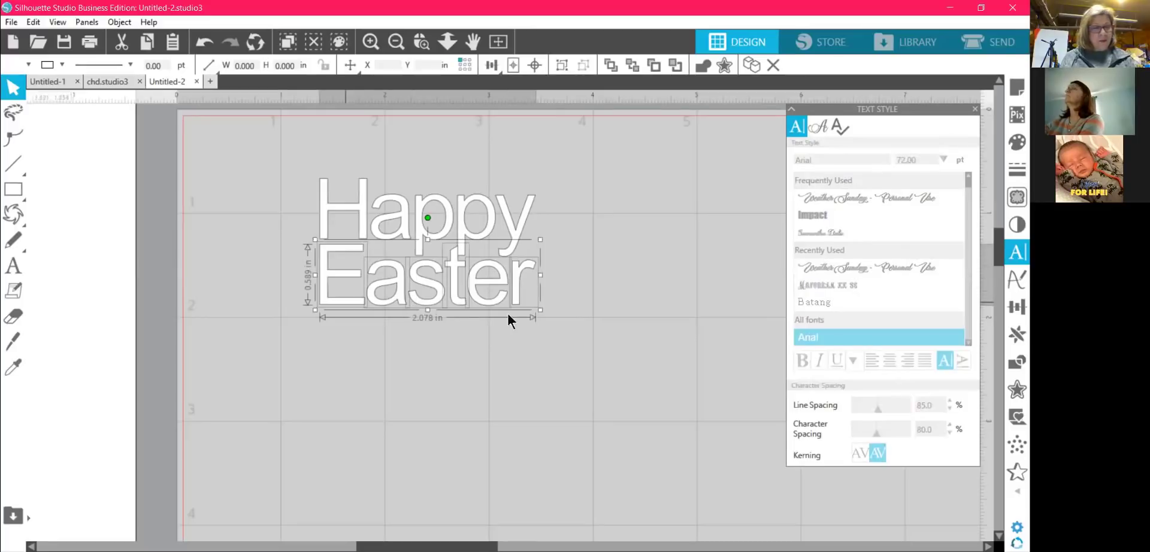
pyautogui.rightClick(426, 301)
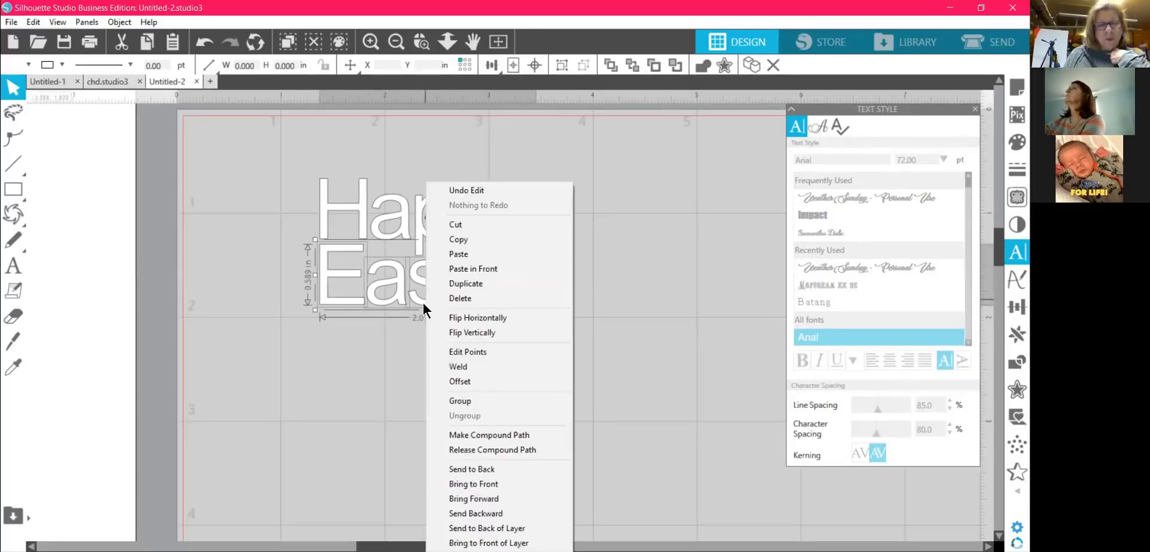
pyautogui.click(467, 402)
pyautogui.moveTo(441, 291); pyautogui.dragTo(430, 290)
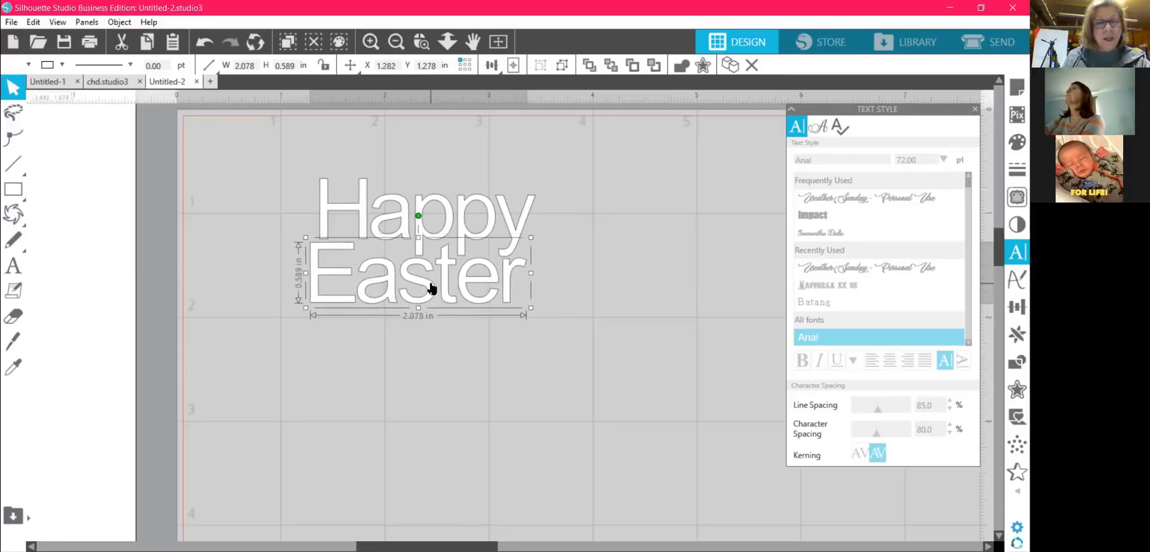
pyautogui.click(625, 320)
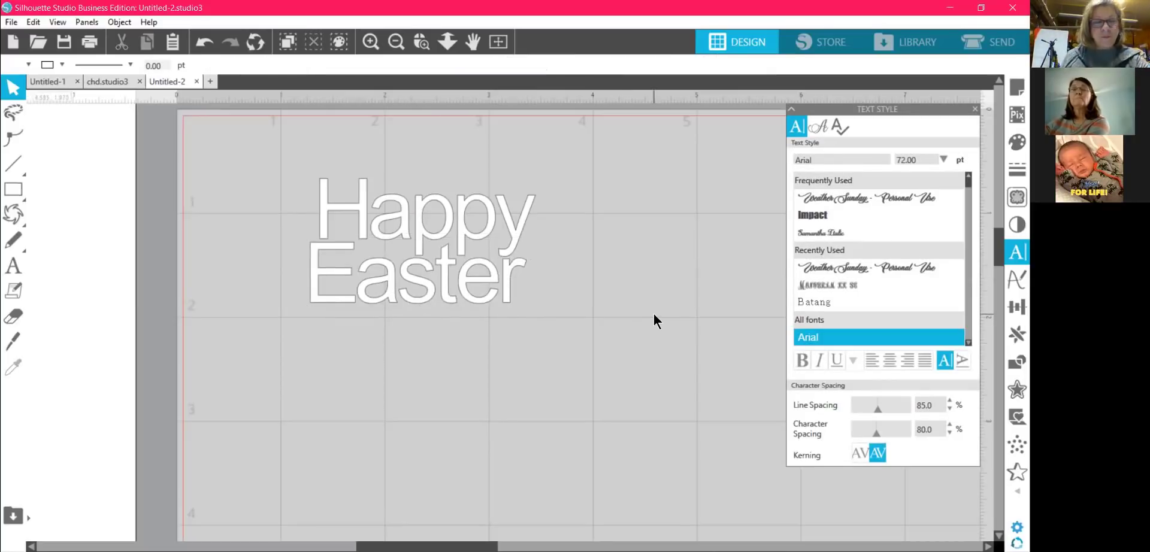
# Select the "Happy" letters together with the "Easter" group and group them as one object.
pyautogui.click(331, 264)
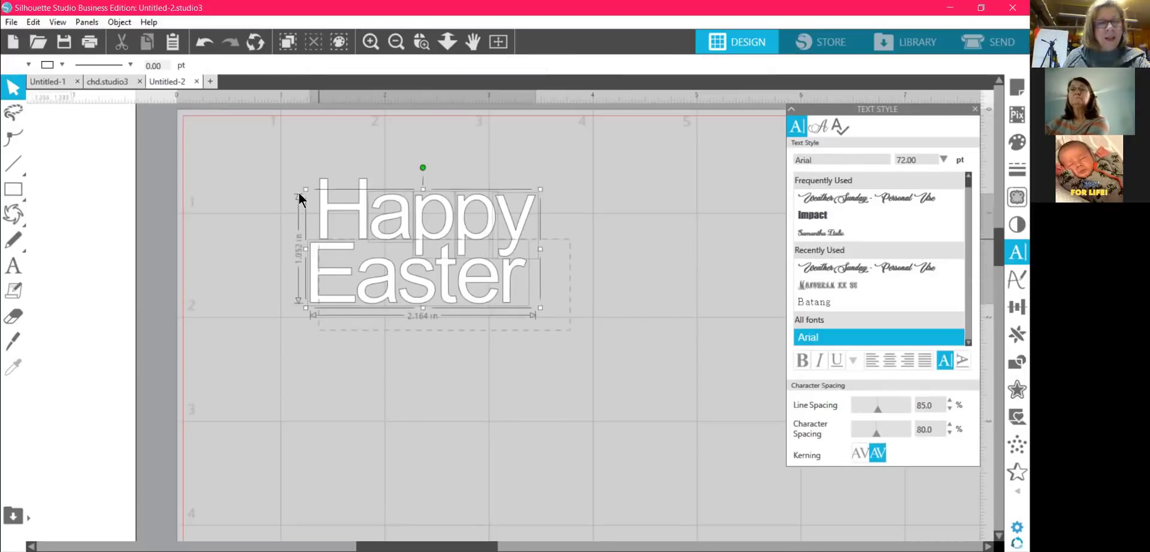
pyautogui.rightClick(360, 204)
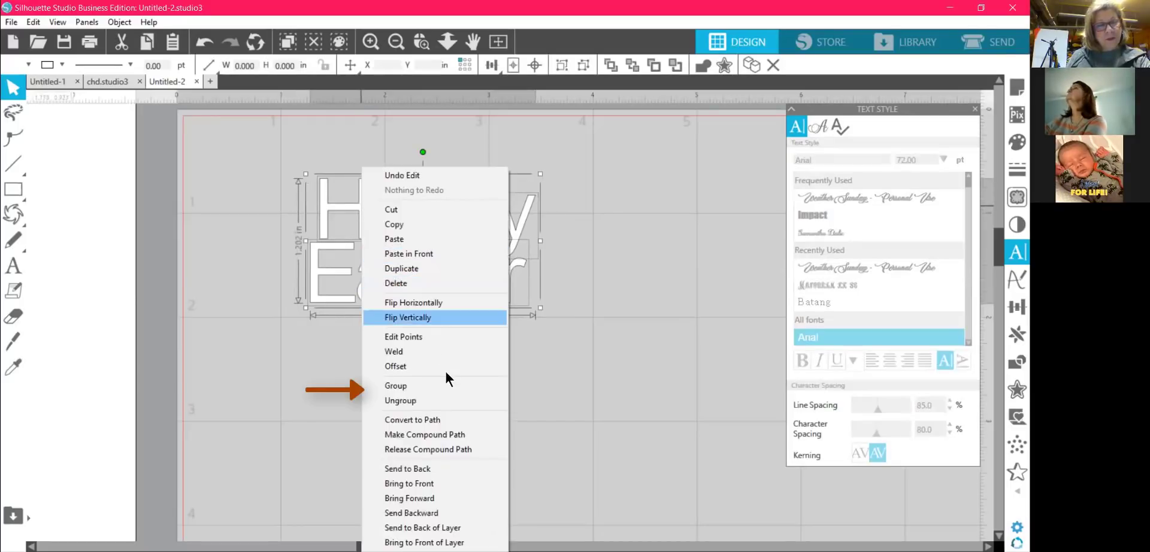
pyautogui.click(487, 385)
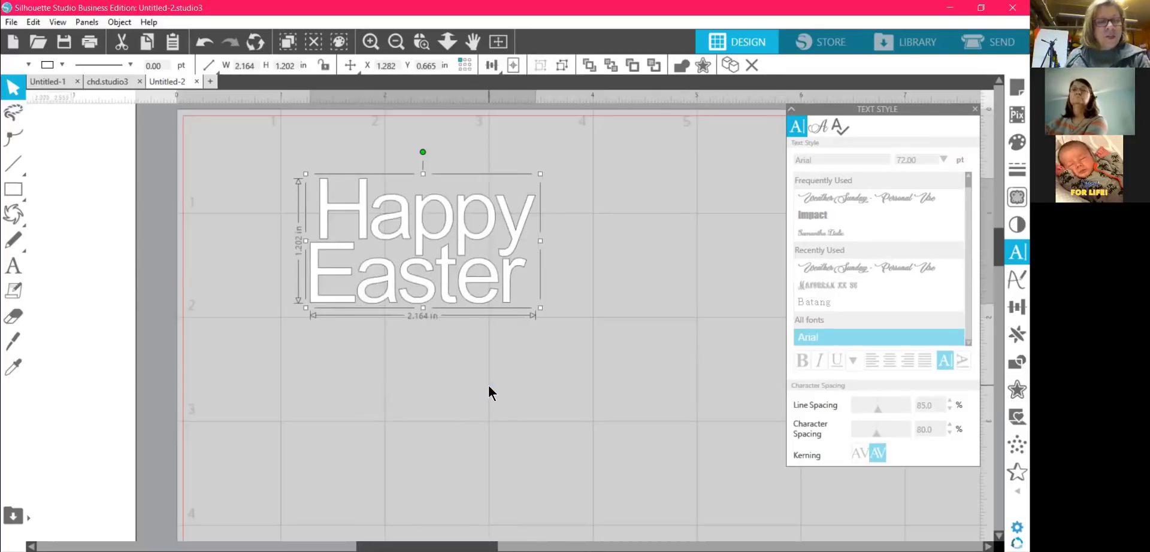
pyautogui.click(613, 334)
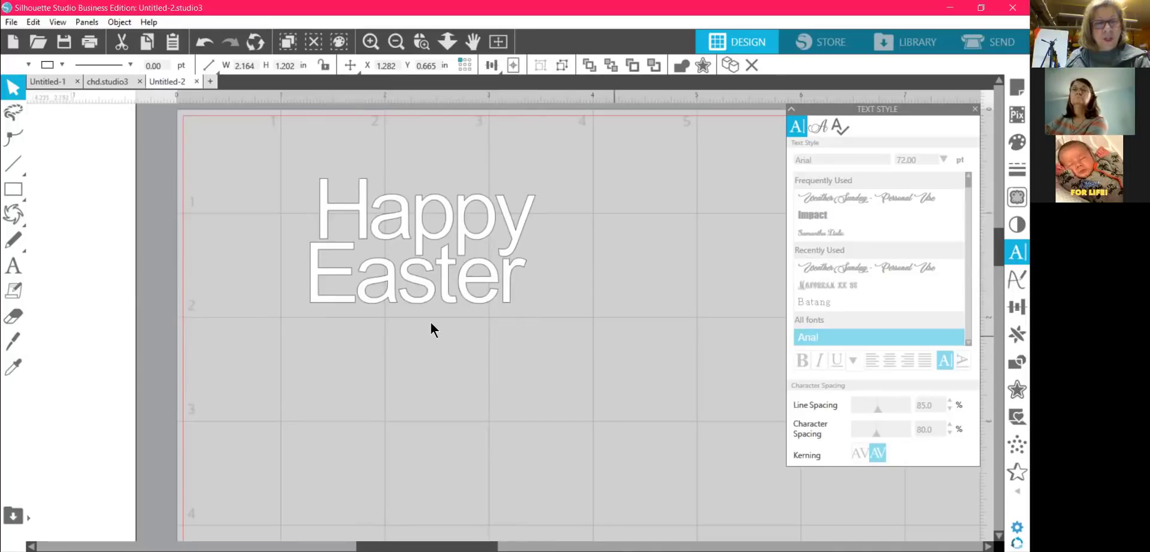
# Fill the grouped Happy Easter text with light pinkish purple.
pyautogui.click(422, 289)
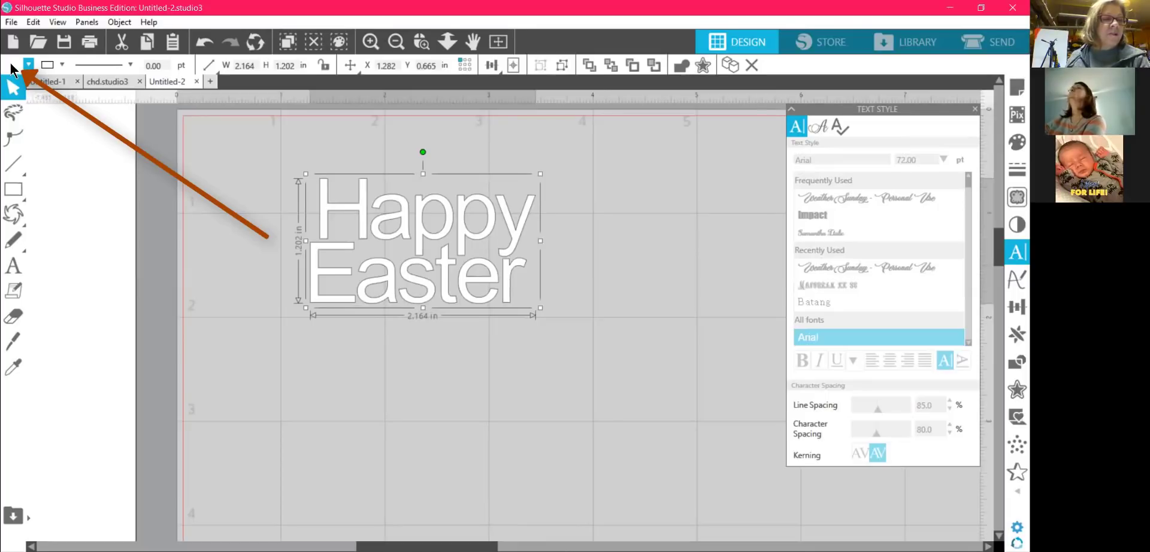
pyautogui.click(29, 64)
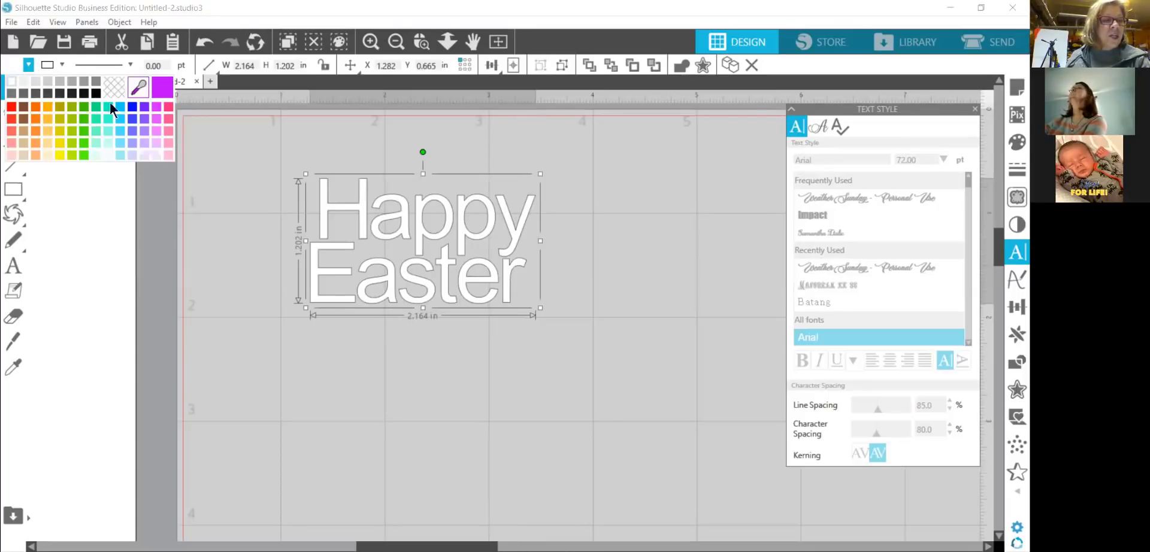
pyautogui.click(156, 129)
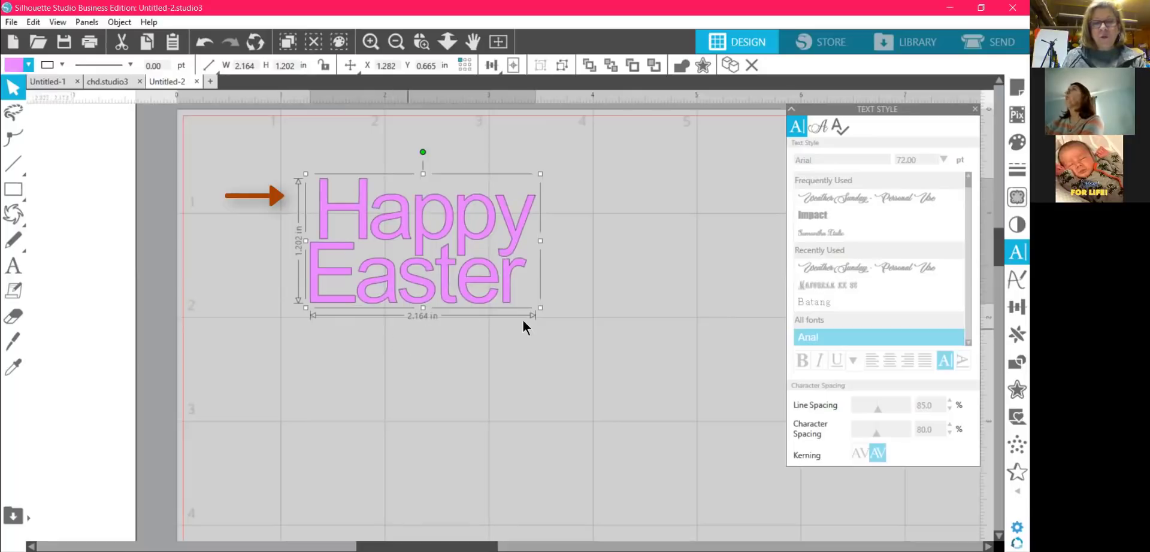
# Add a 0.125 in rounded offset around the Happy Easter text and fill the offset shape with light pink.
pyautogui.click(1016, 391)
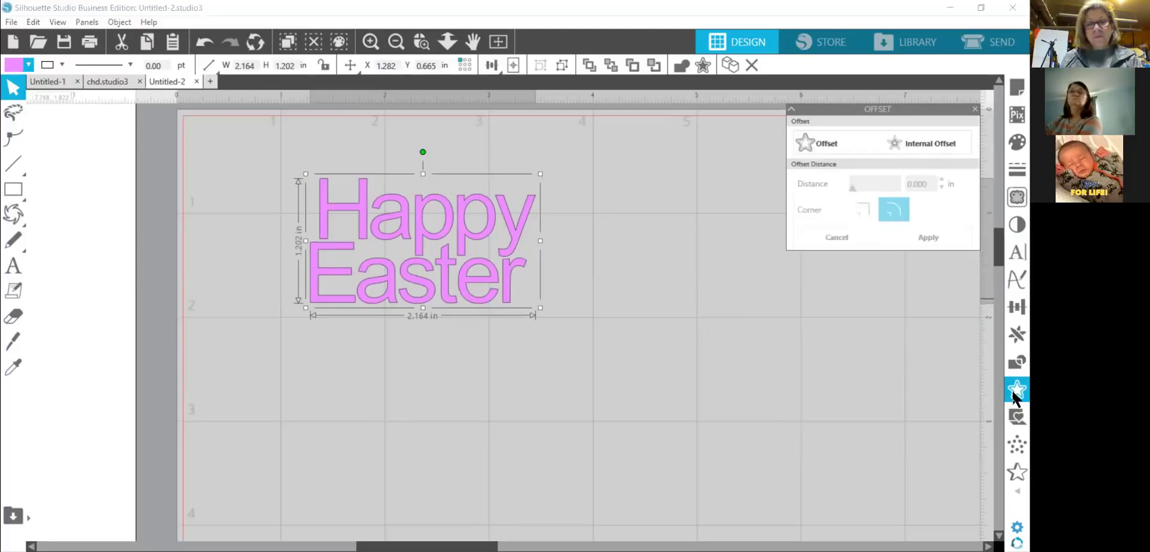
pyautogui.click(853, 144)
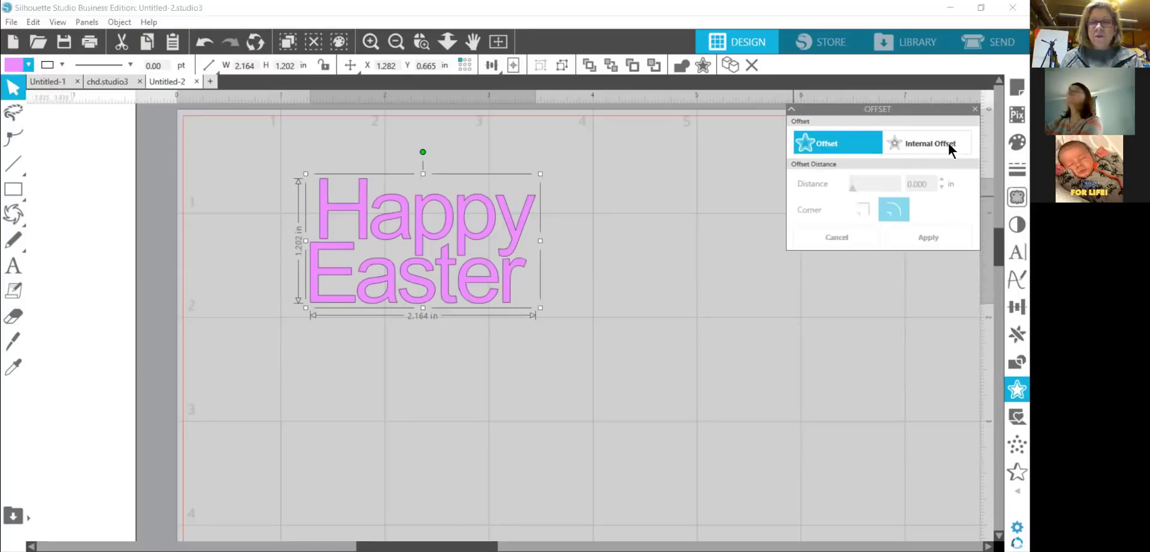
pyautogui.click(834, 150)
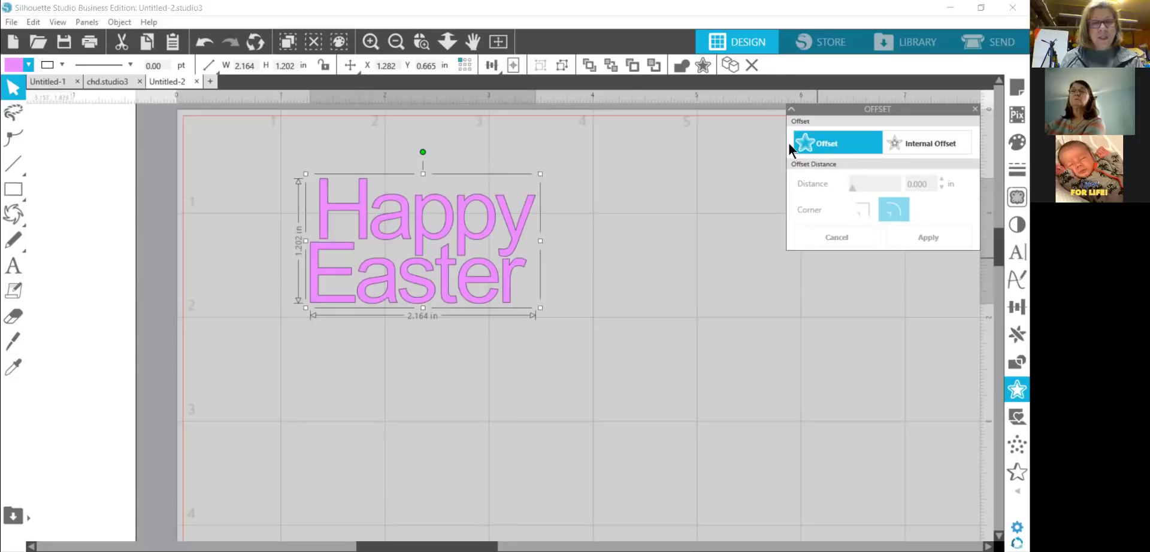
pyautogui.click(854, 144)
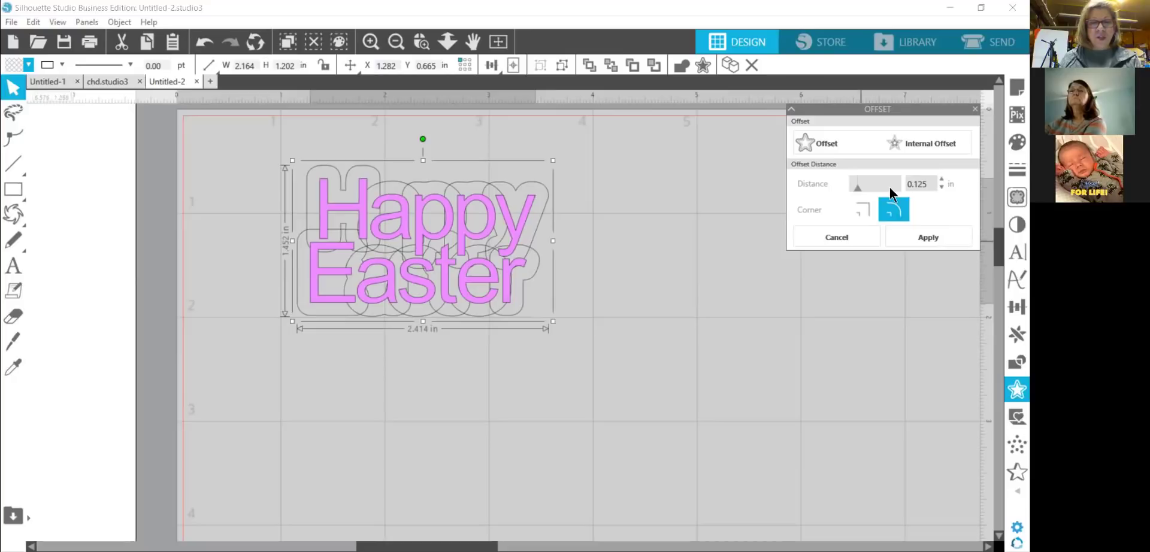
pyautogui.click(932, 238)
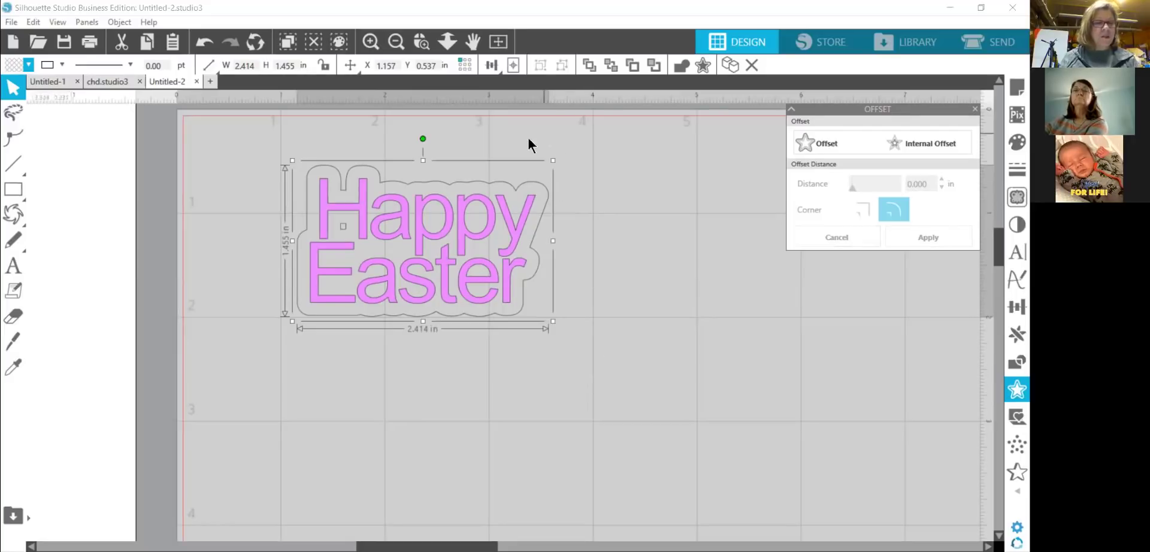
pyautogui.click(15, 68)
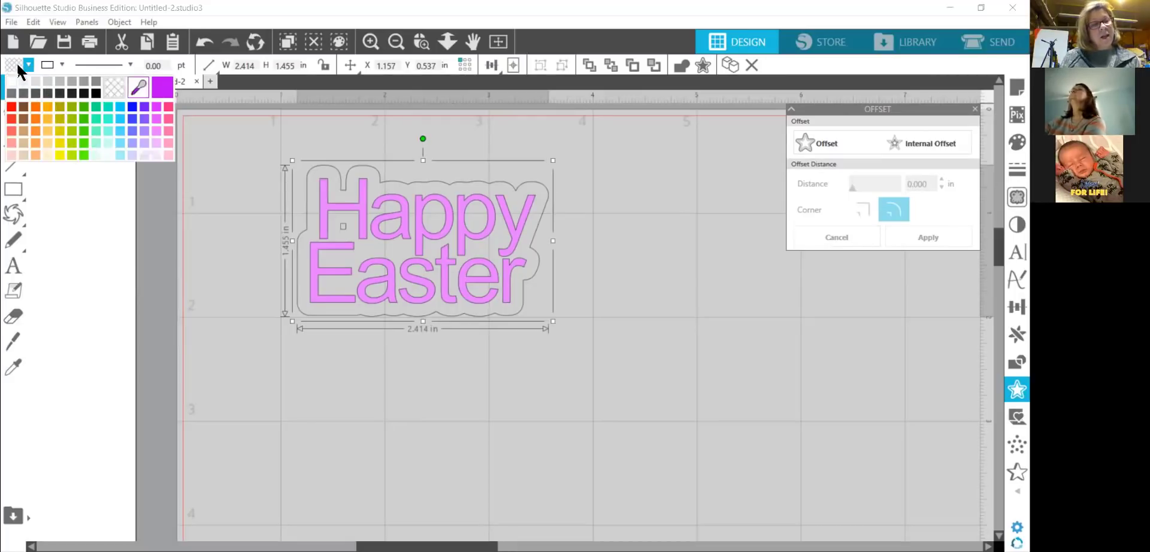
pyautogui.click(168, 154)
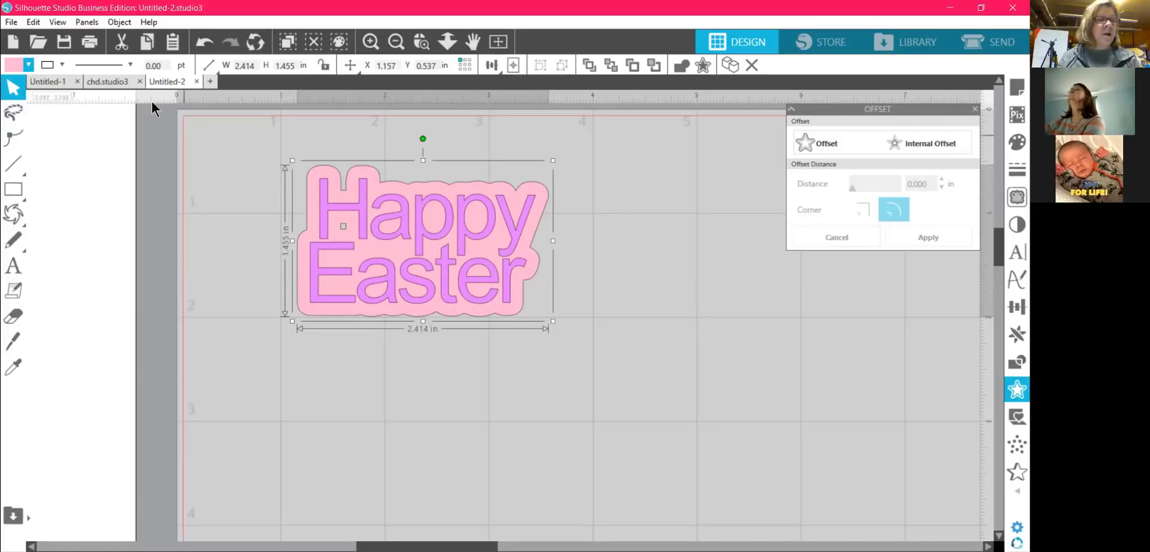
# Release the light pink offset's compound path and delete the tiny cutout between the H and the E.
pyautogui.click(123, 22)
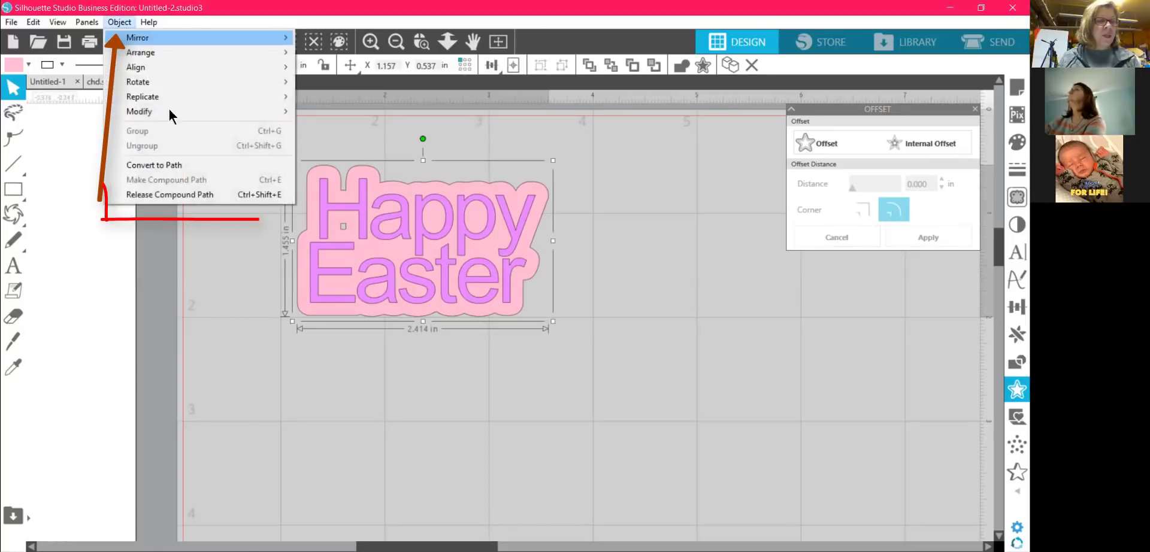
pyautogui.click(206, 194)
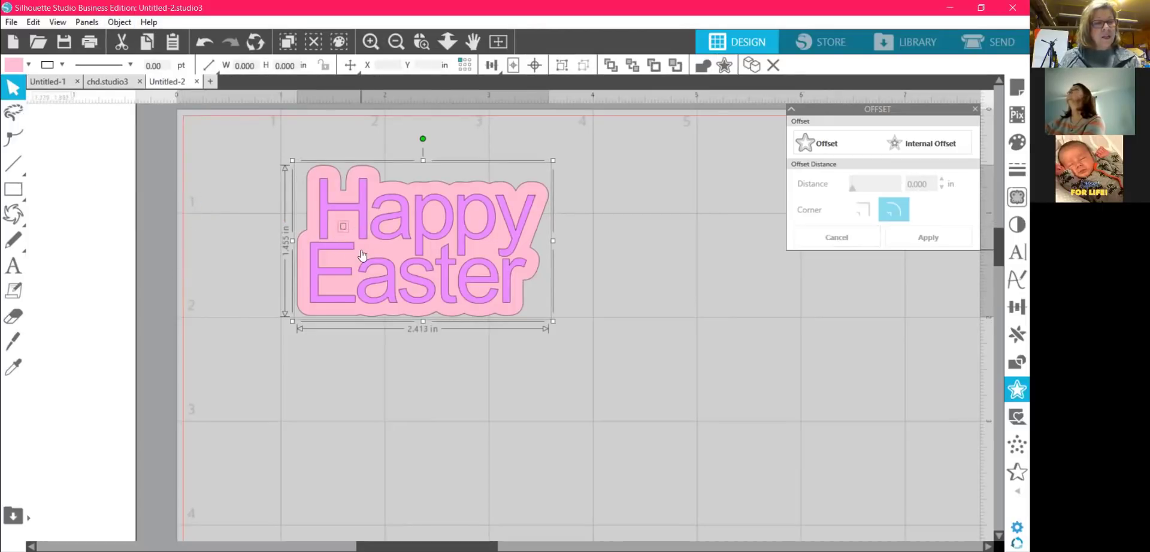
pyautogui.click(653, 246)
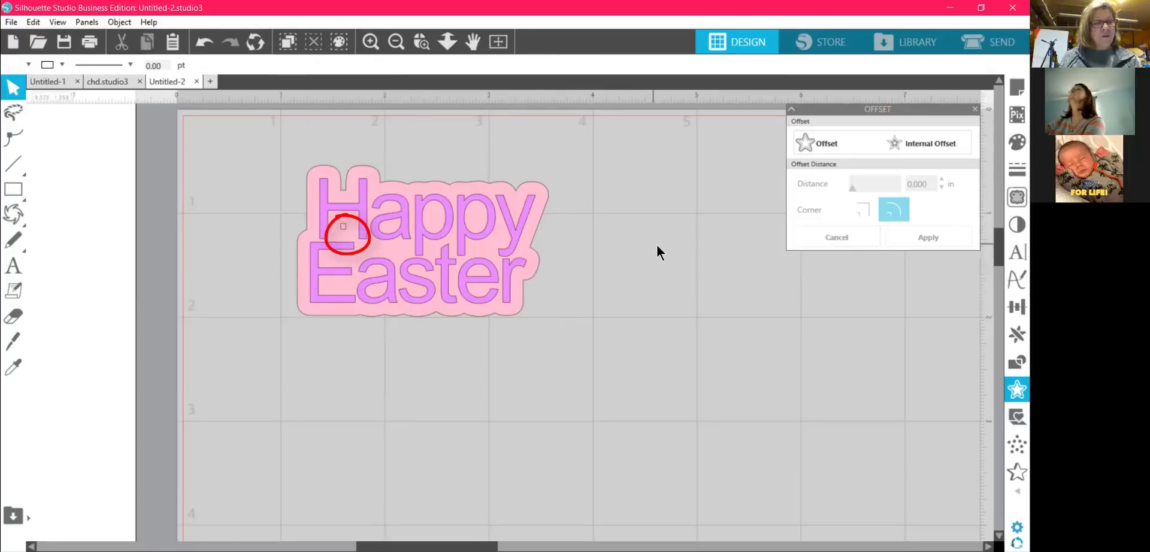
pyautogui.click(343, 231)
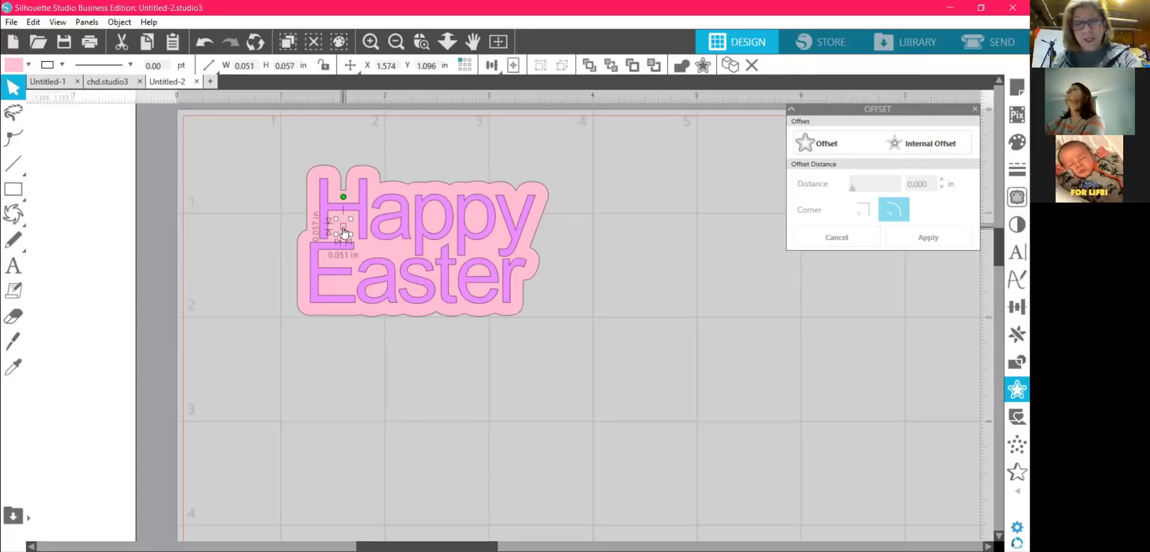
pyautogui.press('Delete')
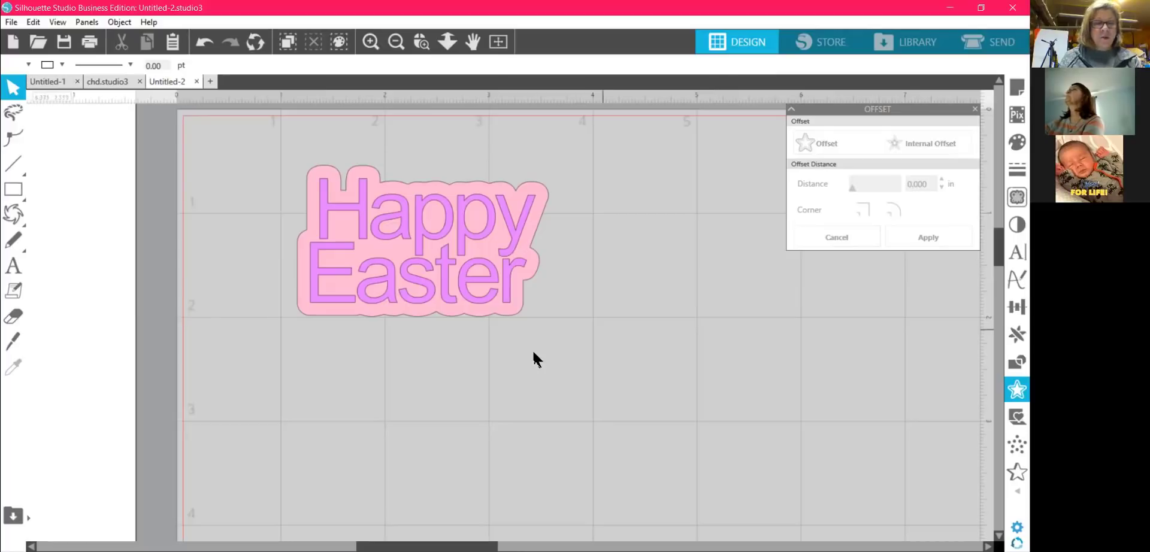
# Select the text with its light pink backing and add a second rounded offset of 0.08 in around them.
pyautogui.click(351, 256)
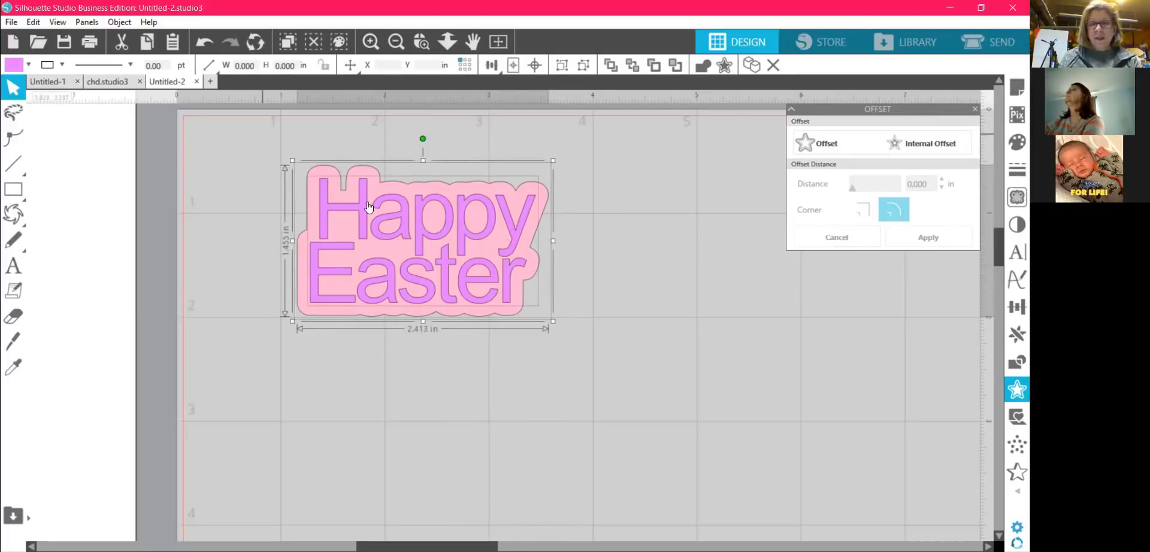
pyautogui.click(824, 143)
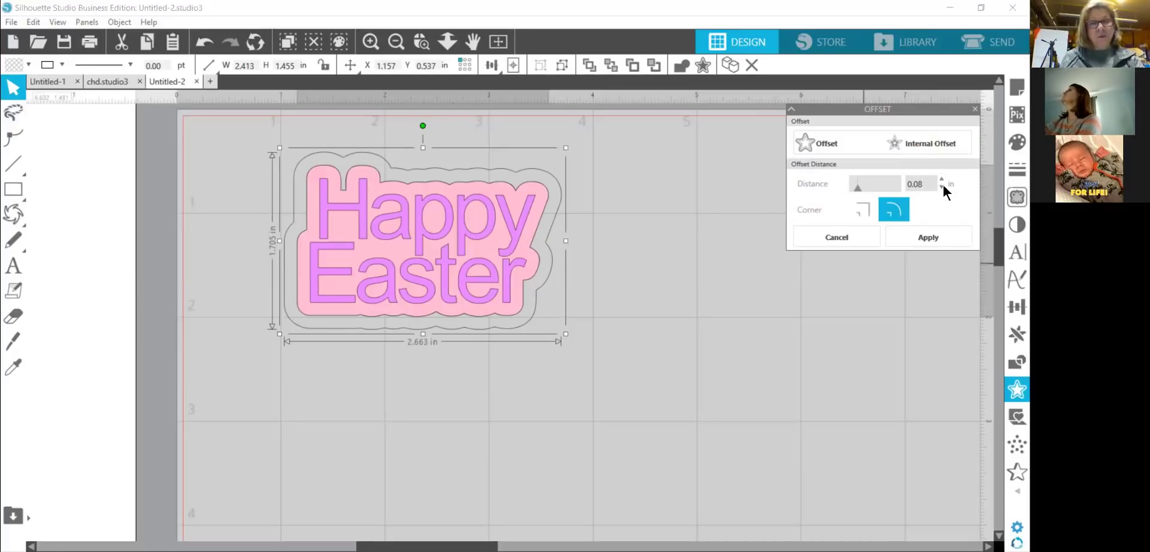
pyautogui.click(925, 239)
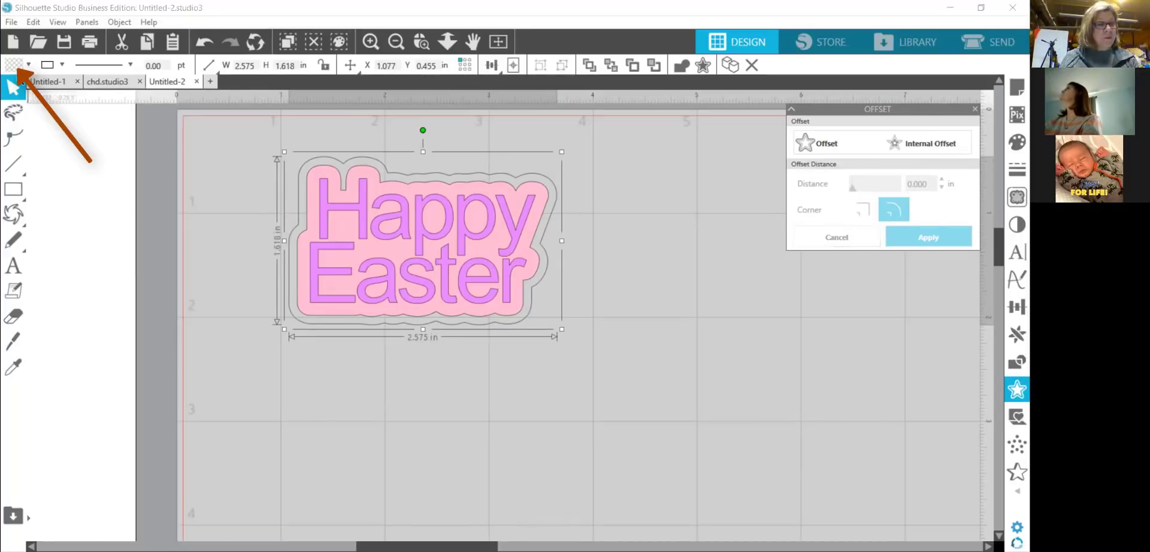
# Try bright purple on the outer offset, and settle on a hot pink fill.
pyautogui.click(15, 65)
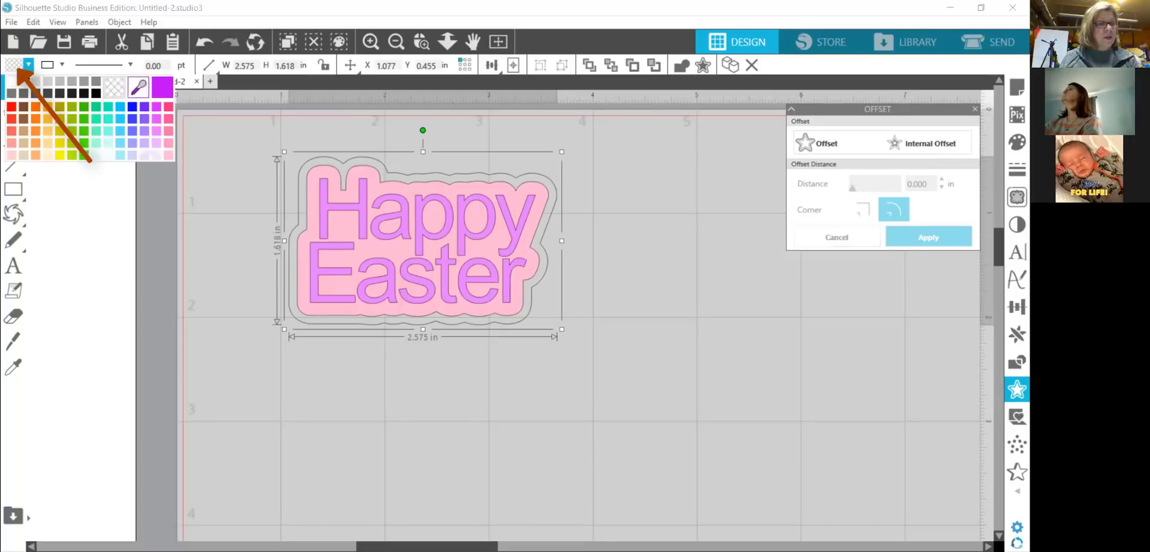
pyautogui.click(156, 105)
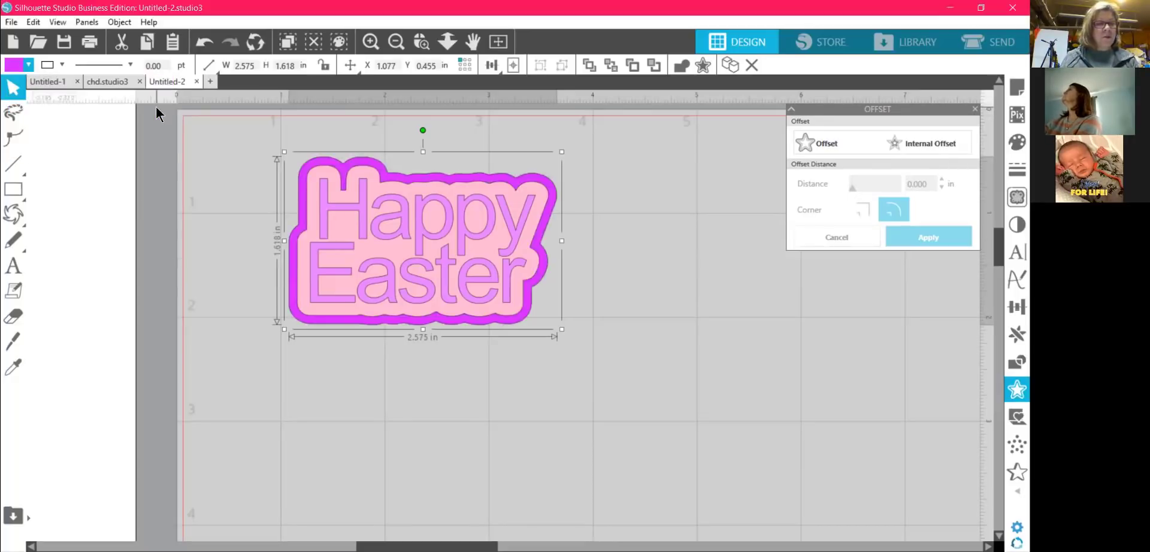
pyautogui.click(28, 63)
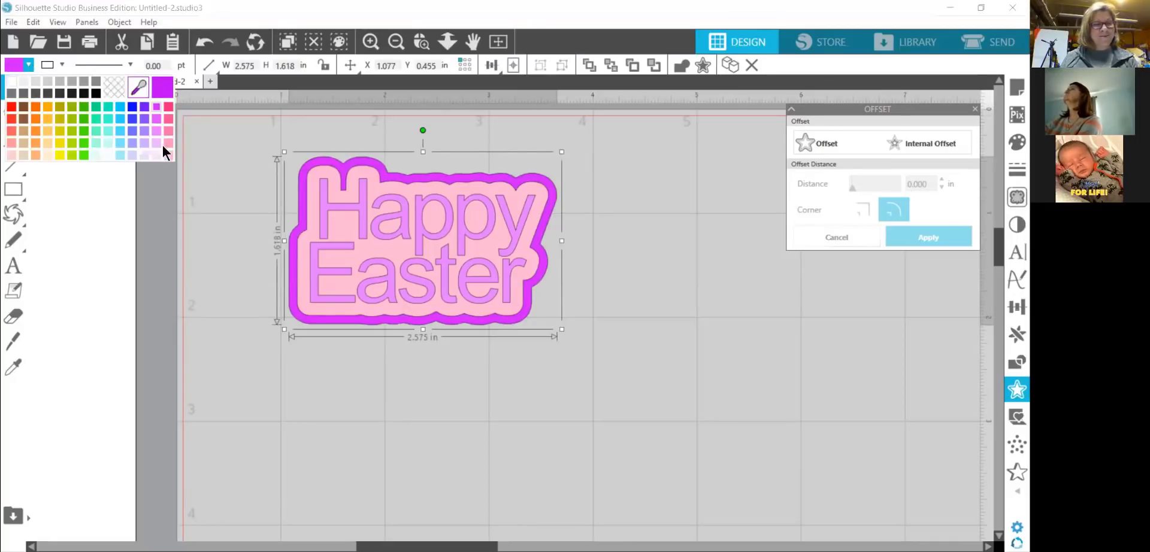
pyautogui.click(167, 107)
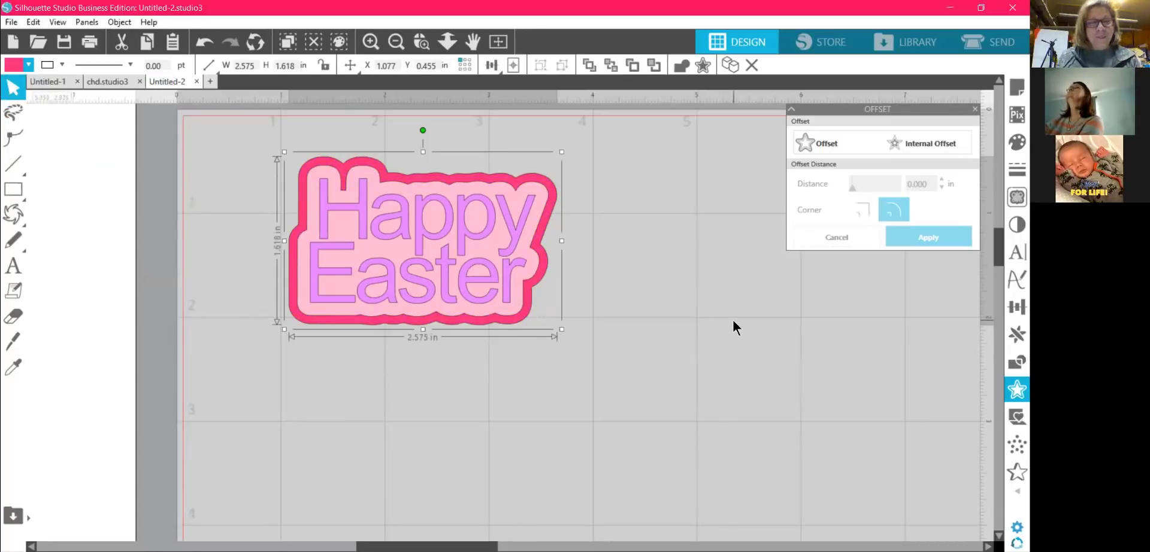
# Select the text and both offset layers and group them as one object.
pyautogui.click(631, 345)
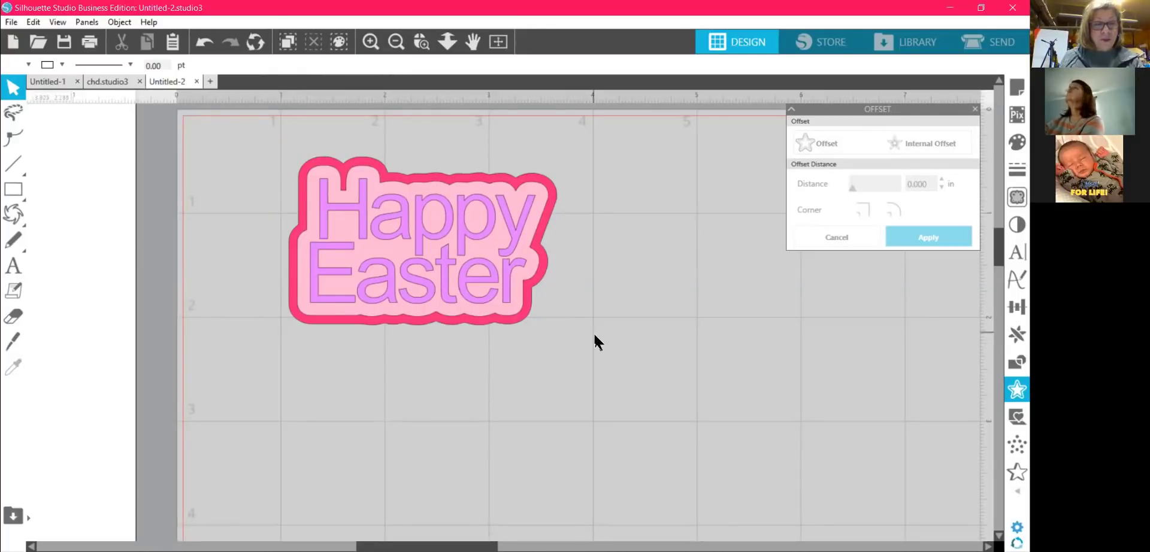
pyautogui.click(430, 326)
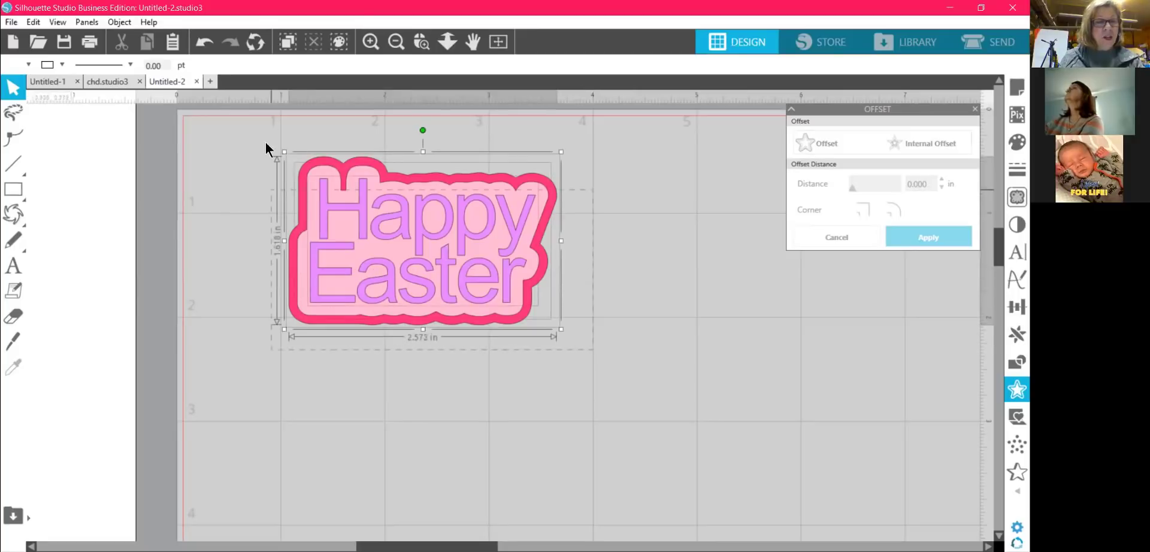
pyautogui.rightClick(386, 266)
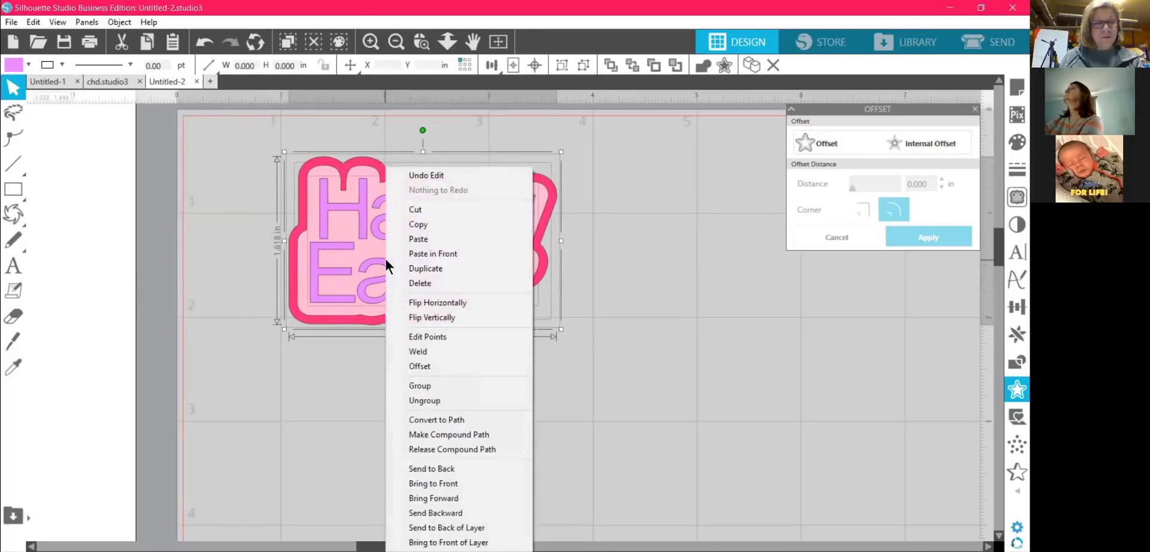
pyautogui.click(454, 387)
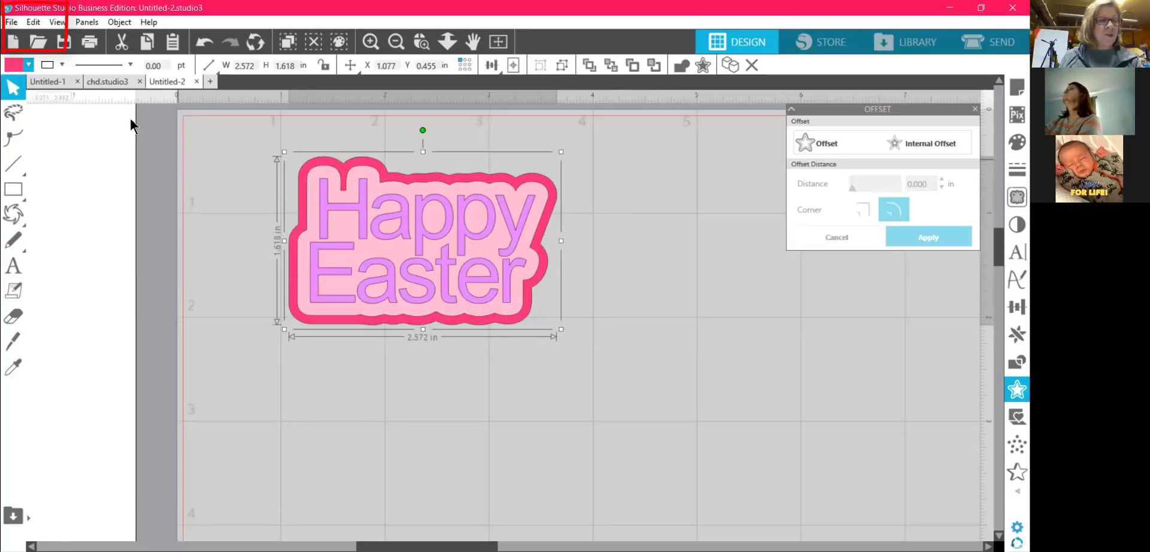
# Save the design to the Downloads folder on the hard drive as "Happy Easter" in SVG format.
pyautogui.click(10, 23)
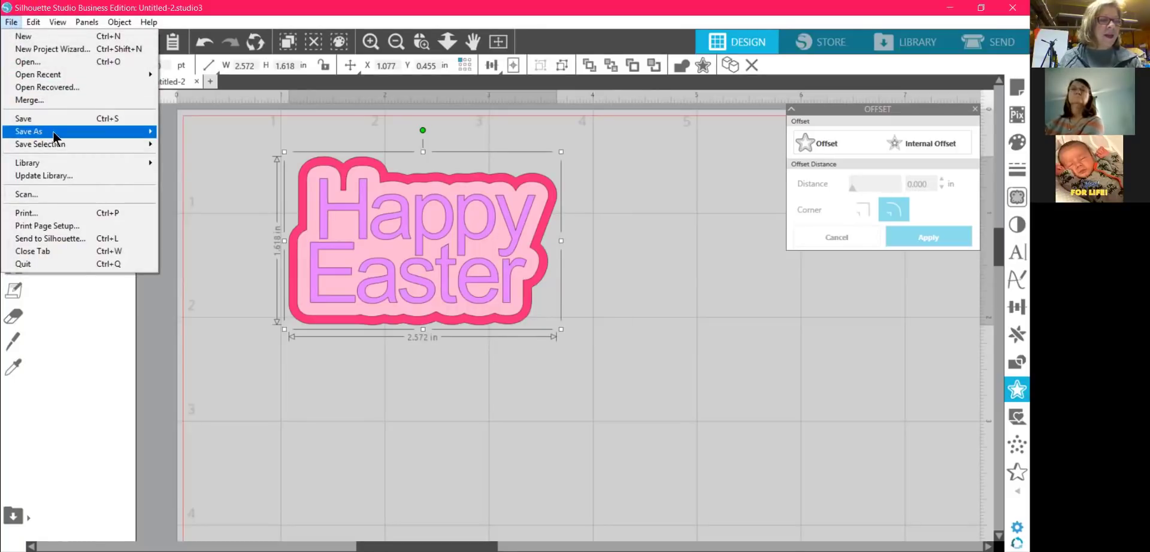
pyautogui.moveTo(55, 137)
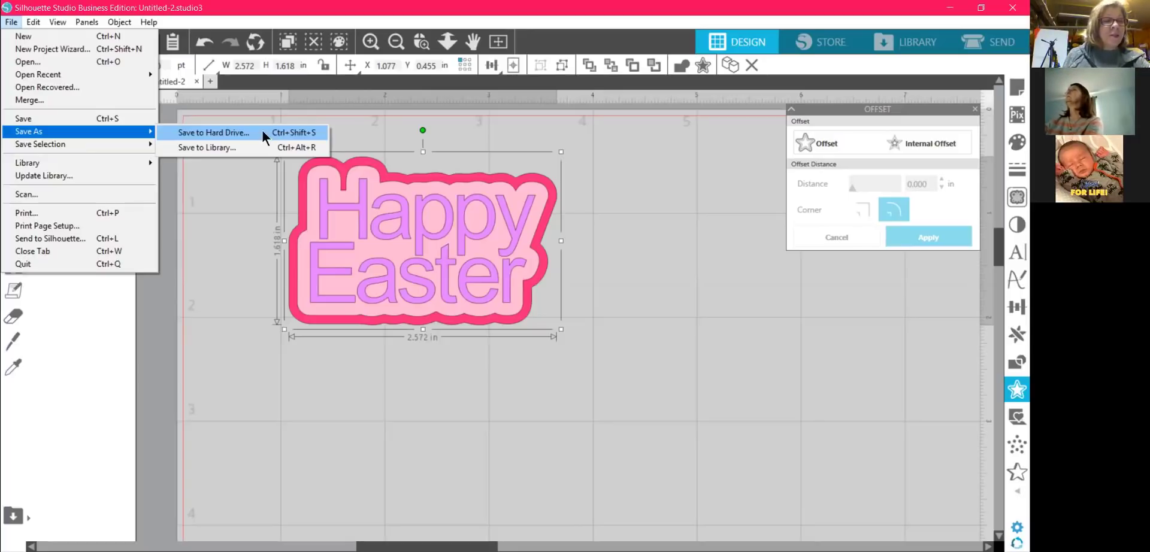
pyautogui.click(258, 131)
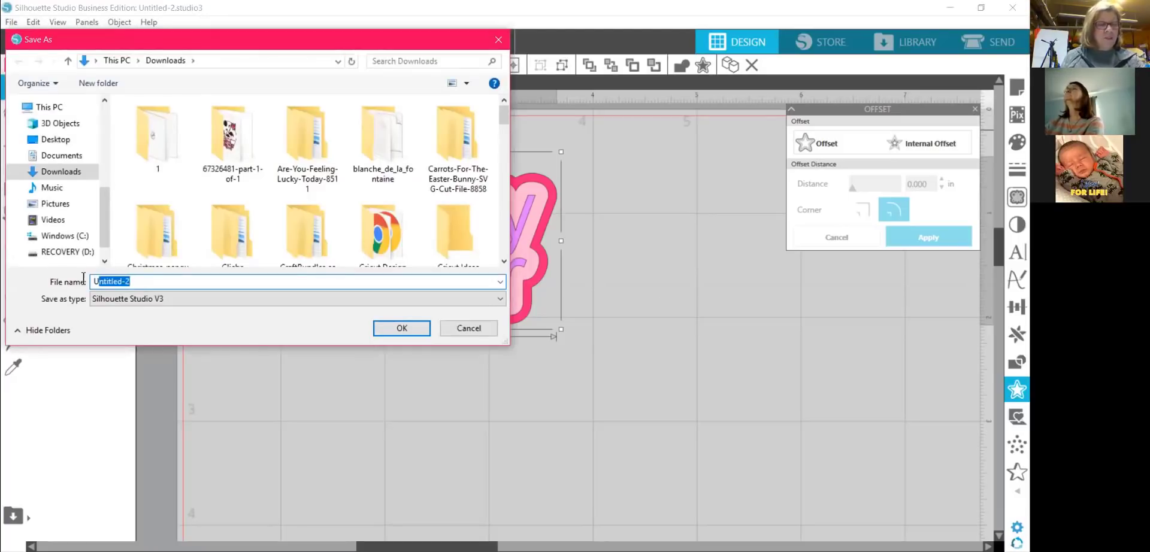
pyautogui.write('Happy')
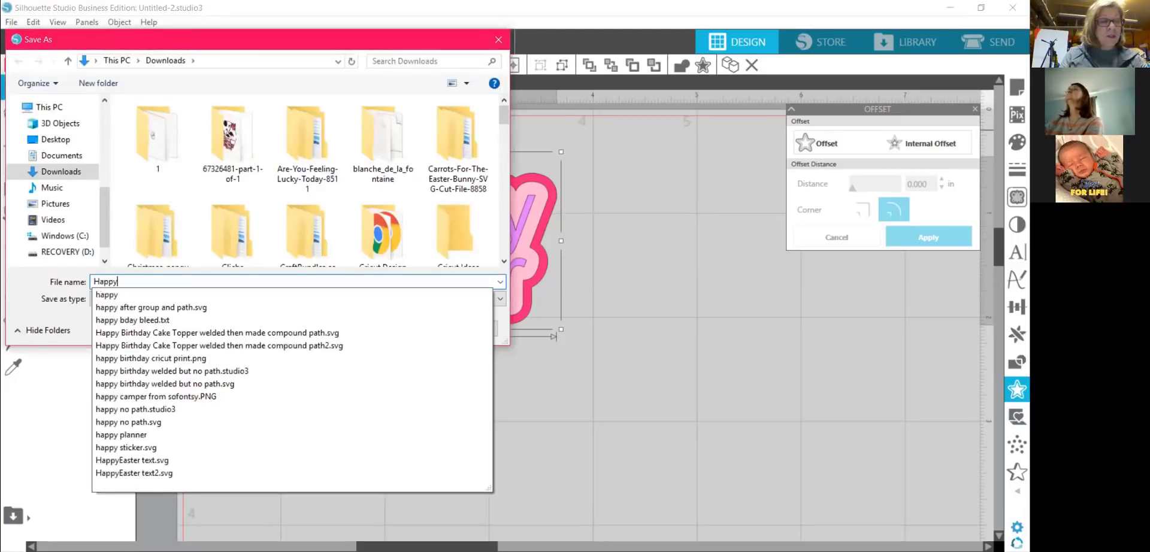
pyautogui.write(' Easter')
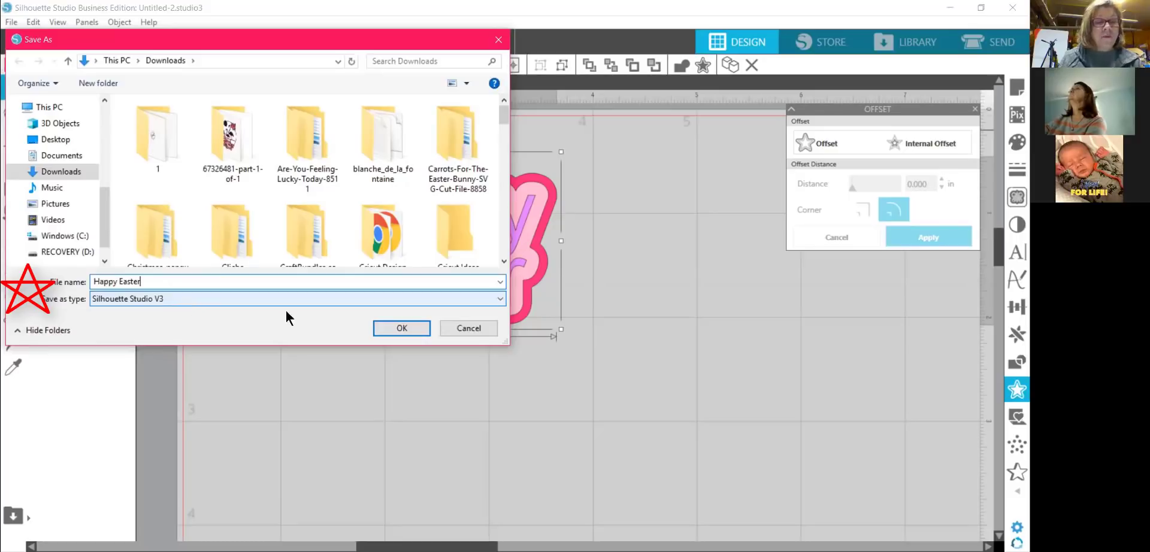
pyautogui.click(502, 299)
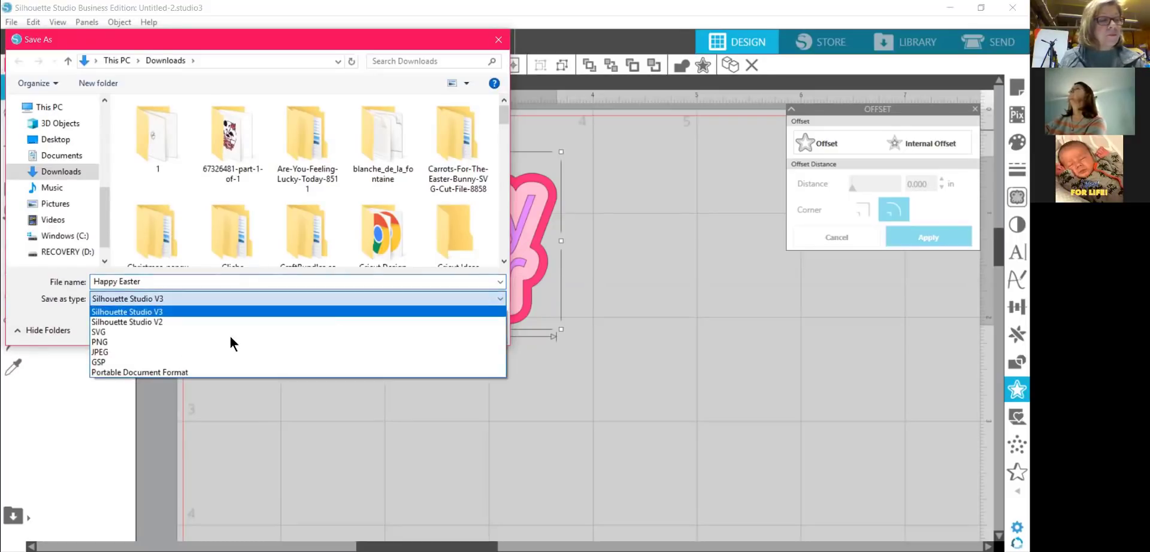
pyautogui.click(125, 331)
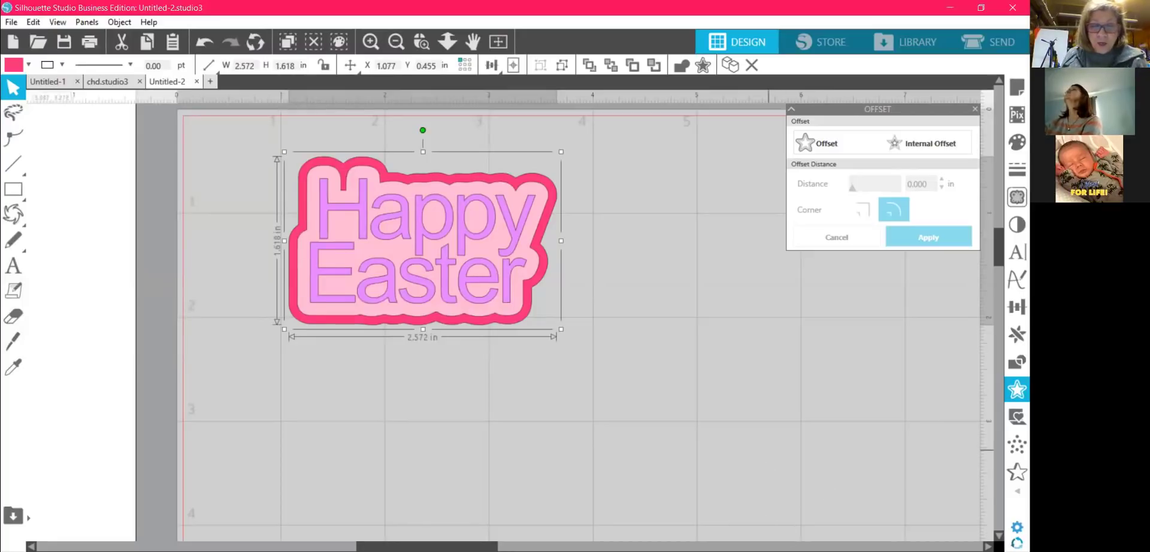
# Switch to Cricut Design Space and choose the "Happy Easter" file from the Downloads folder for an image upload.
pyautogui.hotkey('alt', 'Tab')
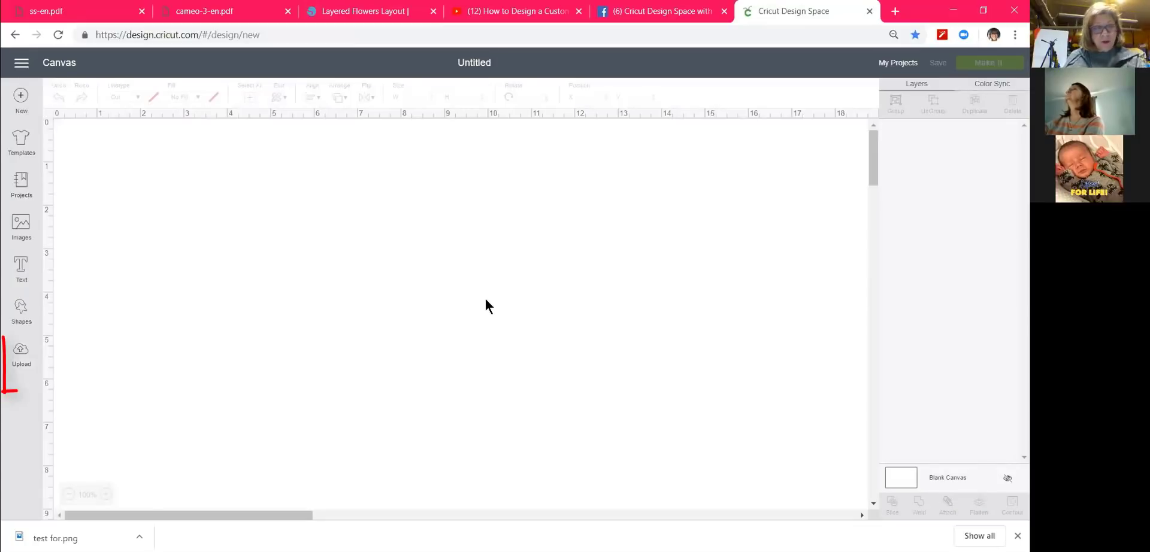
pyautogui.click(21, 360)
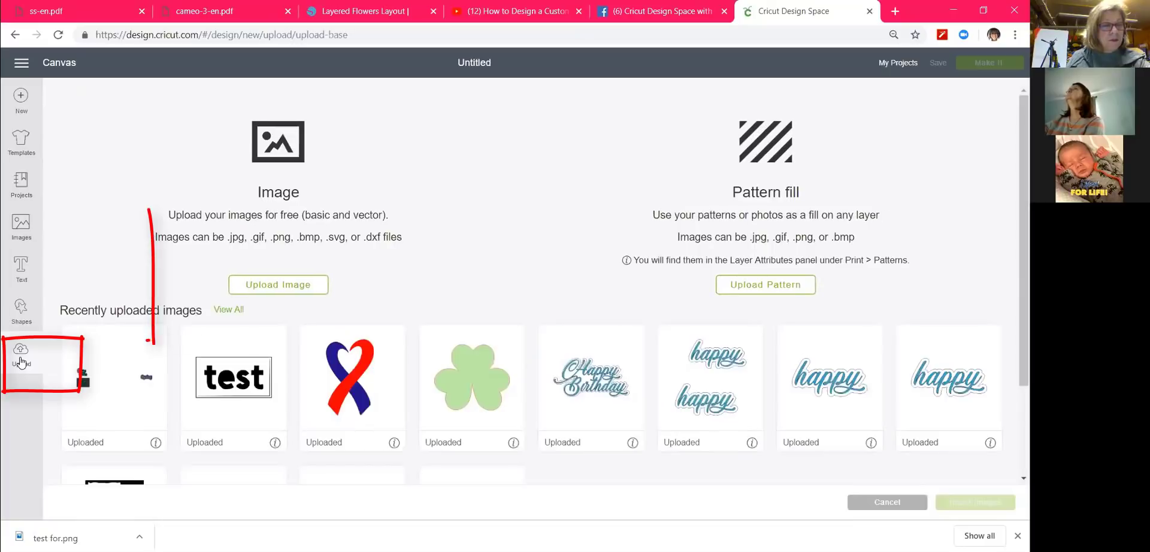
pyautogui.click(270, 287)
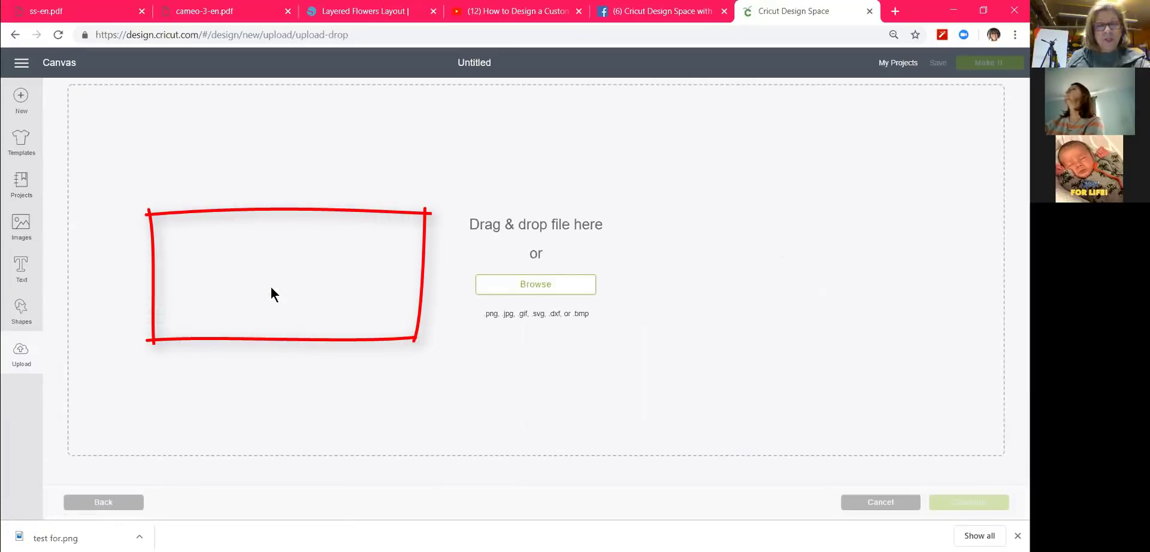
pyautogui.click(546, 284)
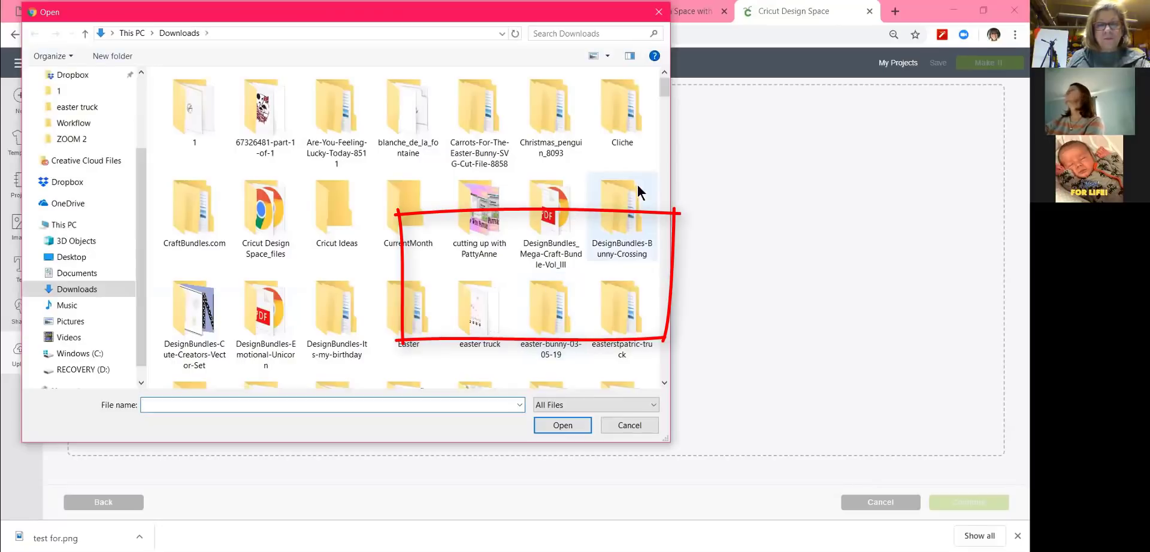
pyautogui.click(663, 382)
pyautogui.moveTo(664, 382); pyautogui.dragTo(662, 382)
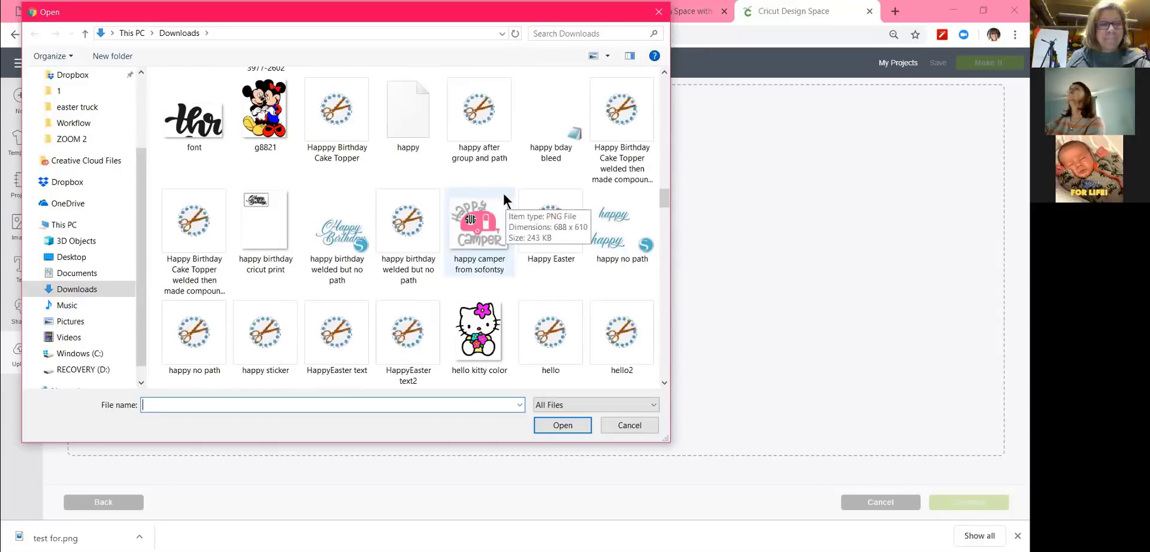
pyautogui.click(550, 222)
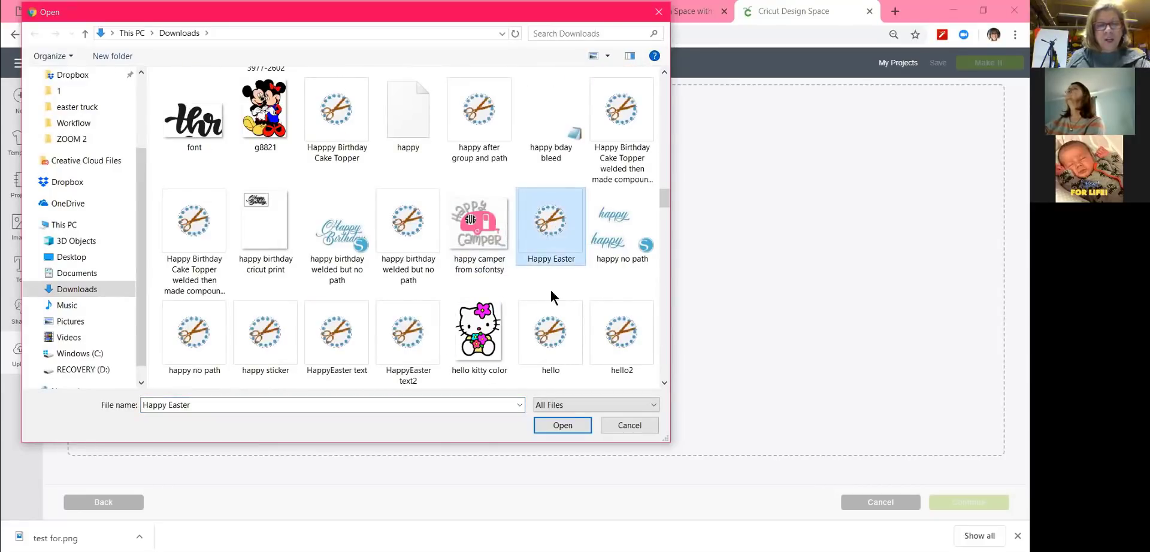
pyautogui.click(562, 425)
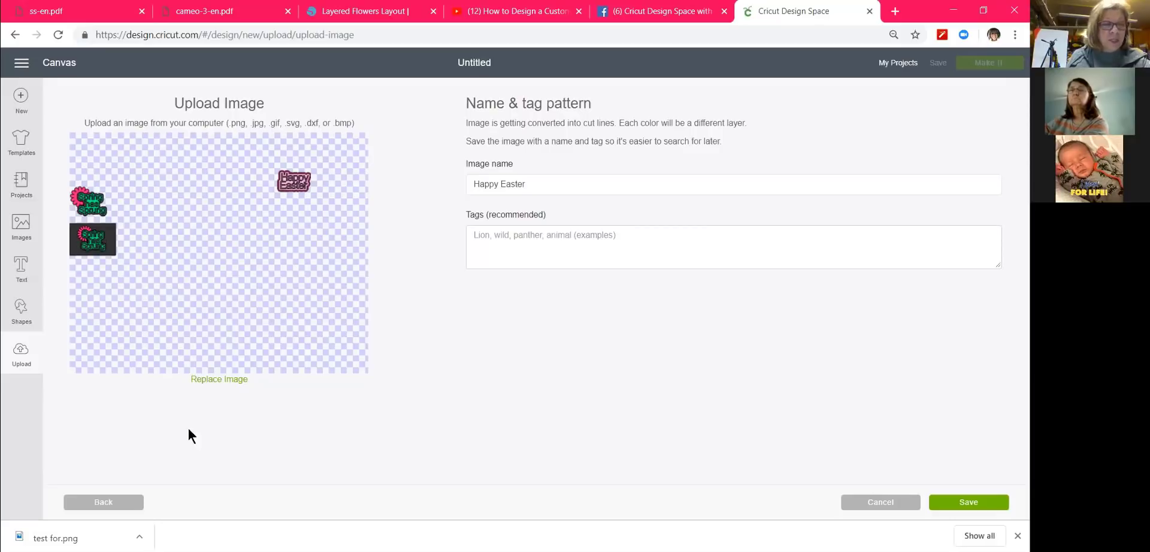
# Return to the upload's file selection and choose the "Happy Easter" file from the Downloads folder again.
pyautogui.click(16, 35)
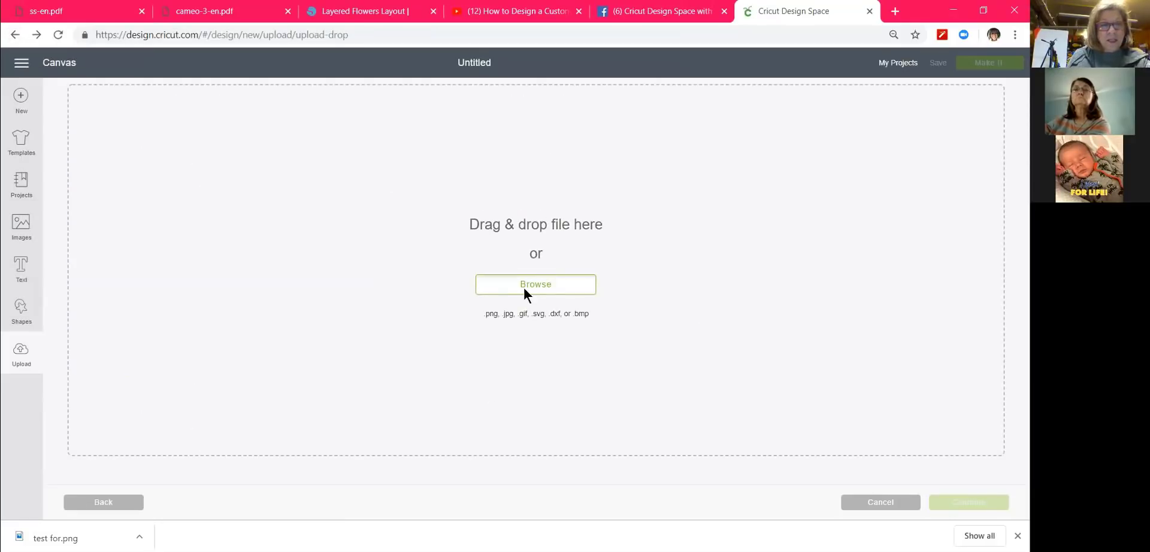
pyautogui.click(525, 289)
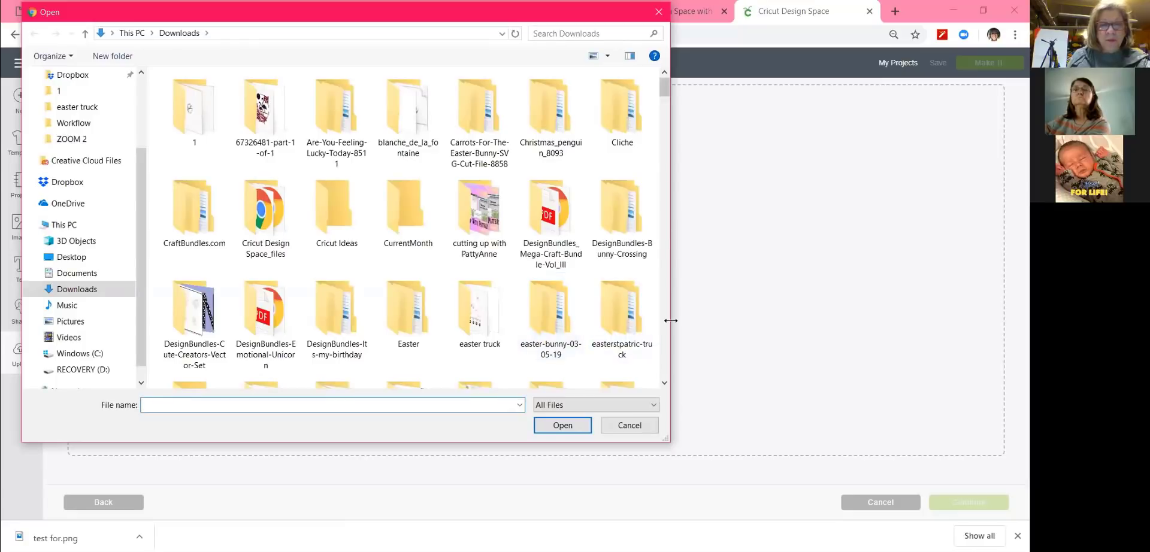
pyautogui.scroll(-5, 663, 382)
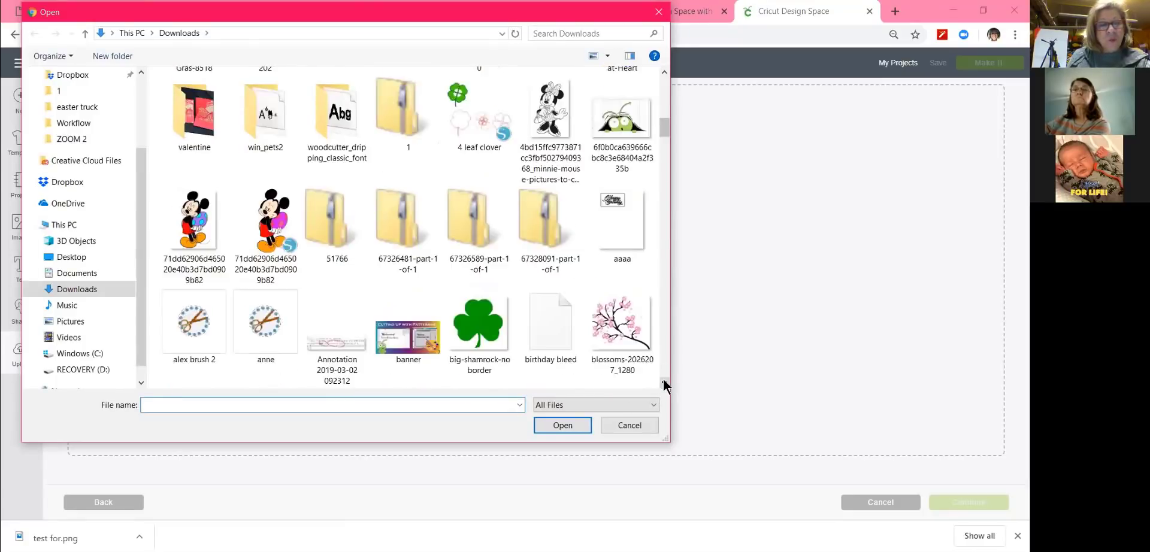
pyautogui.scroll(-10, 663, 383)
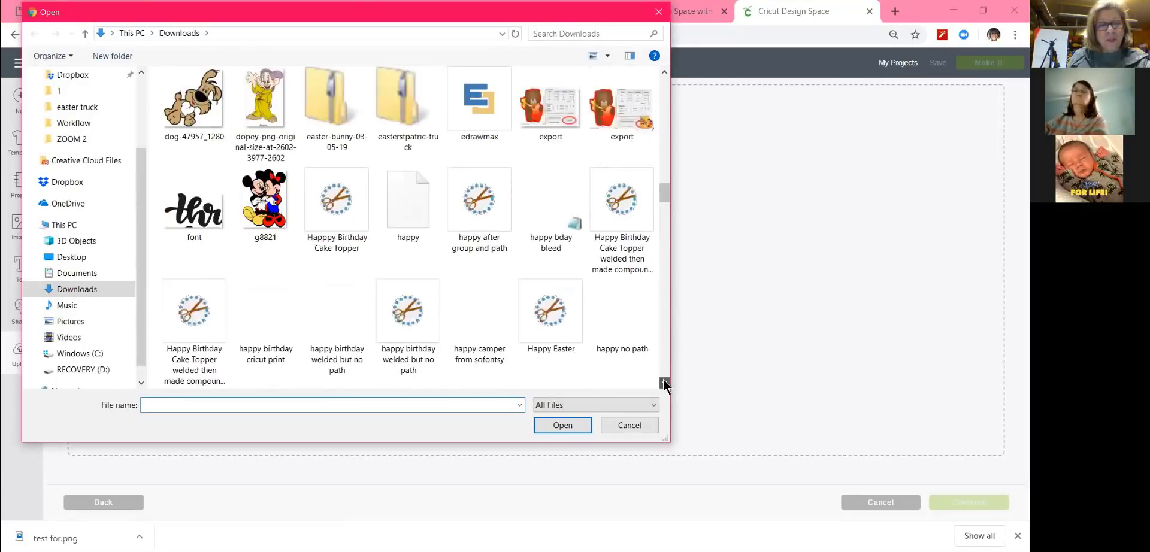
pyautogui.scroll(-3, 664, 383)
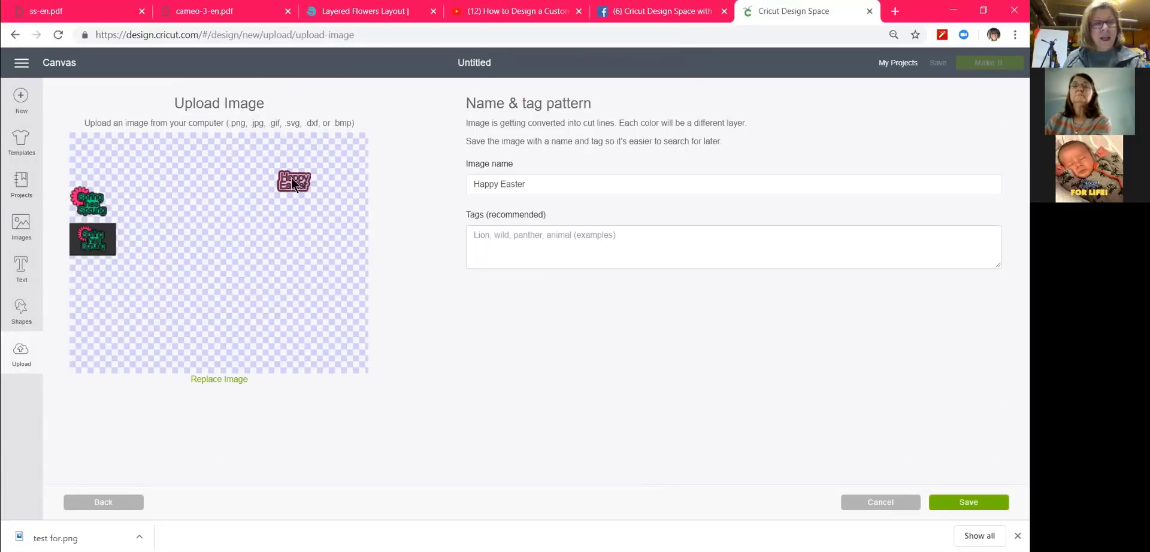
# Save the upload under the image name "Happy Easter" and insert it onto the canvas.
pyautogui.click(967, 502)
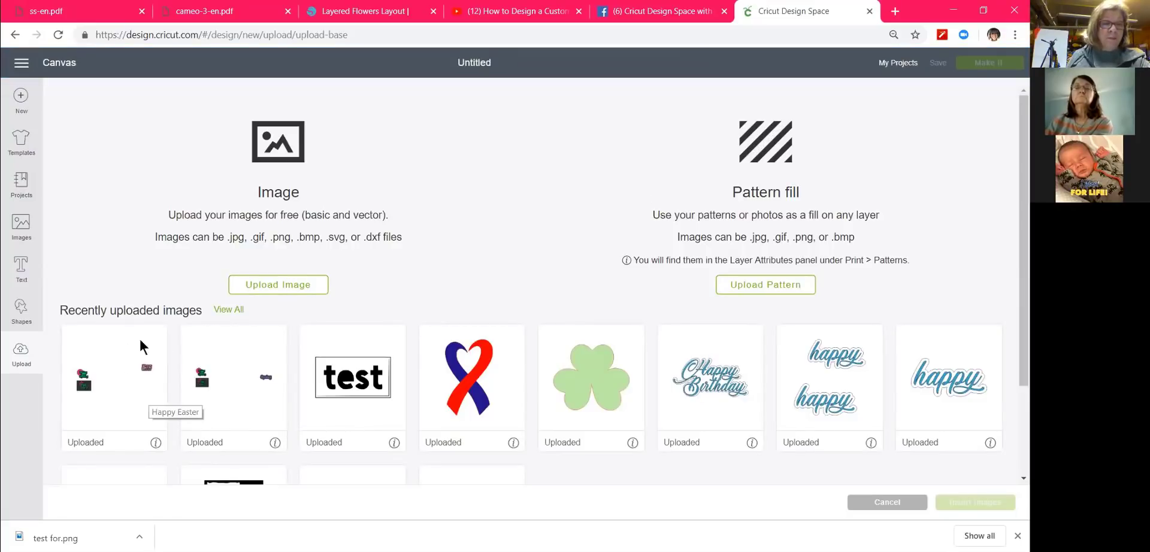
pyautogui.click(122, 409)
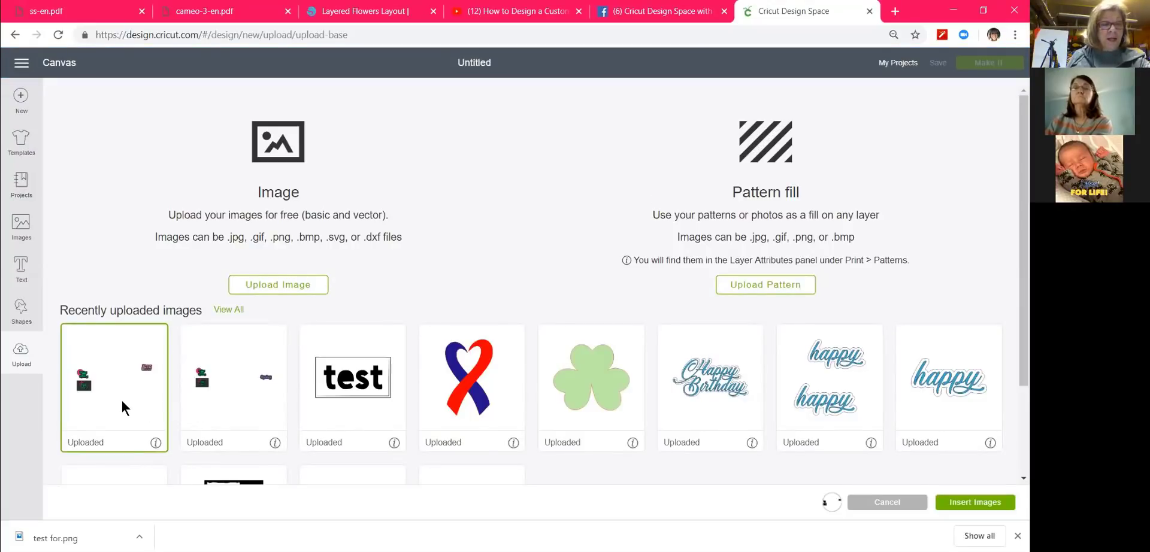
pyautogui.click(960, 502)
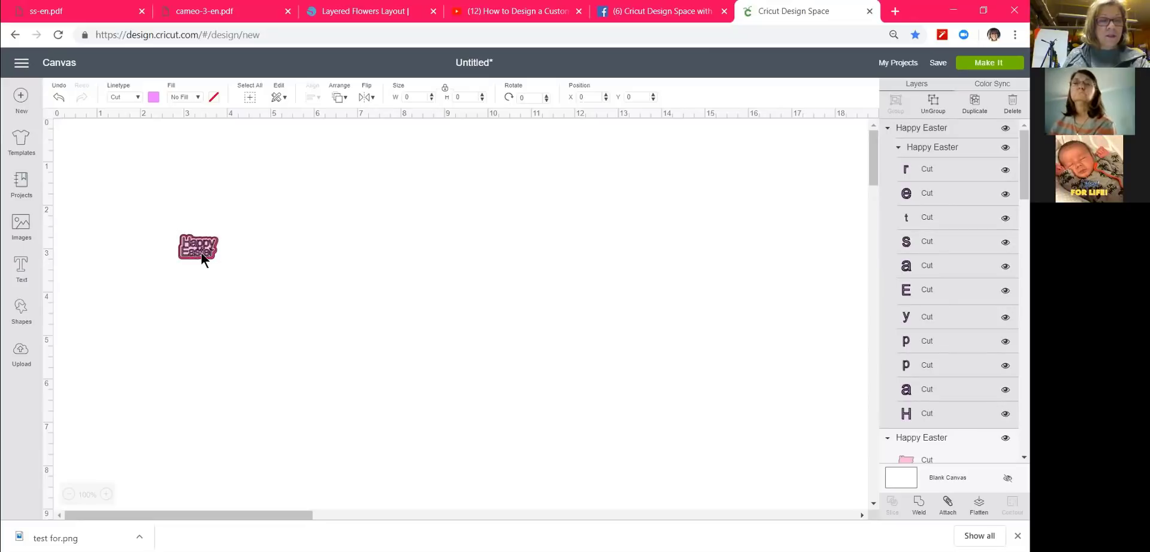
# Try enlarging the "Happy Easter" lettering separately from its backing layers, and undo the resize.
pyautogui.click(203, 259)
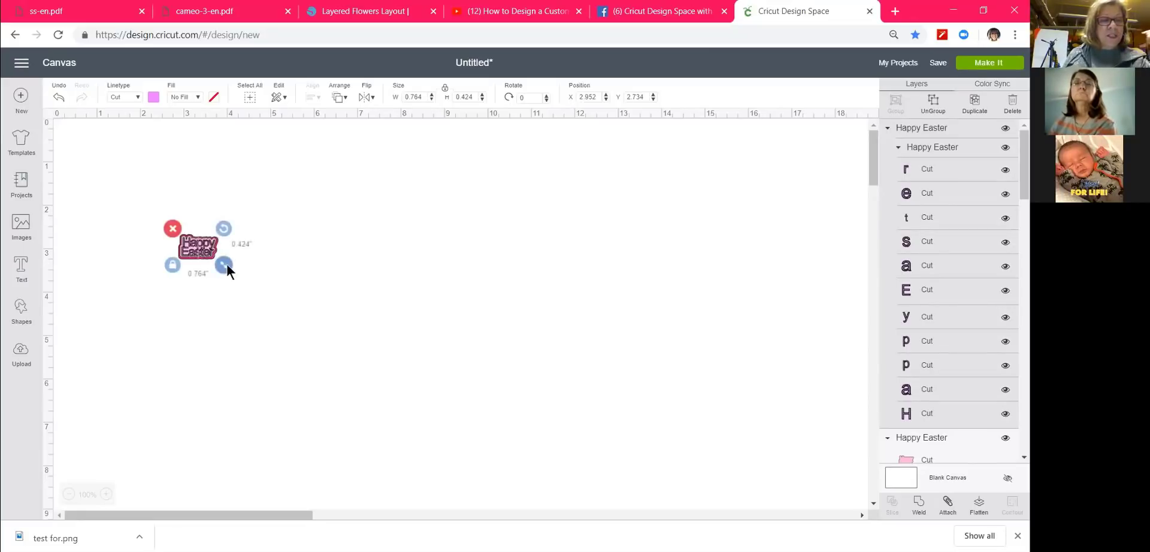
pyautogui.moveTo(224, 264); pyautogui.dragTo(437, 387)
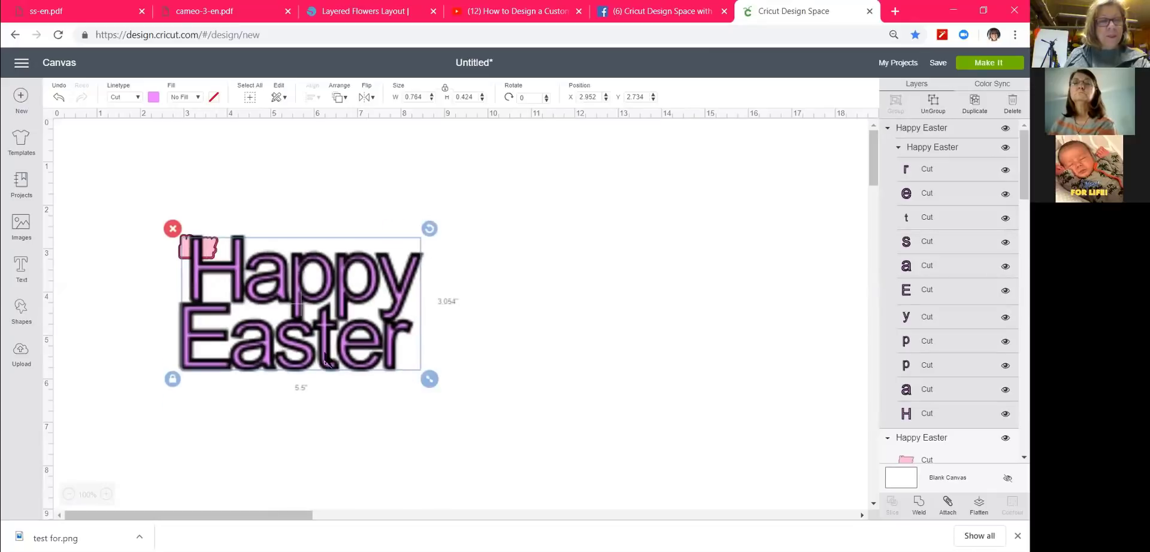
pyautogui.moveTo(325, 361); pyautogui.dragTo(233, 269)
pyautogui.click(329, 321)
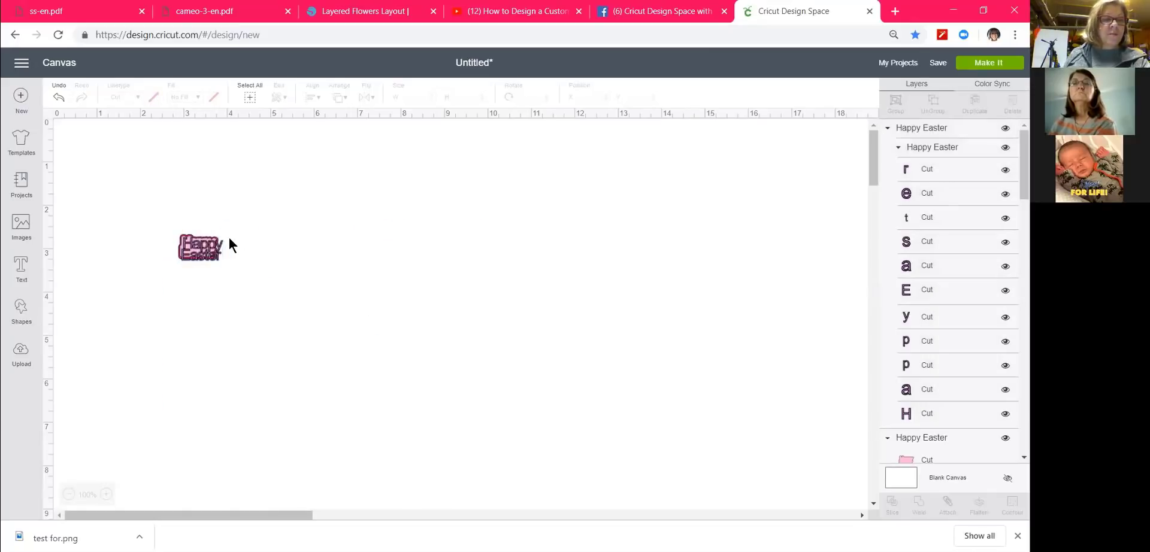
pyautogui.click(215, 252)
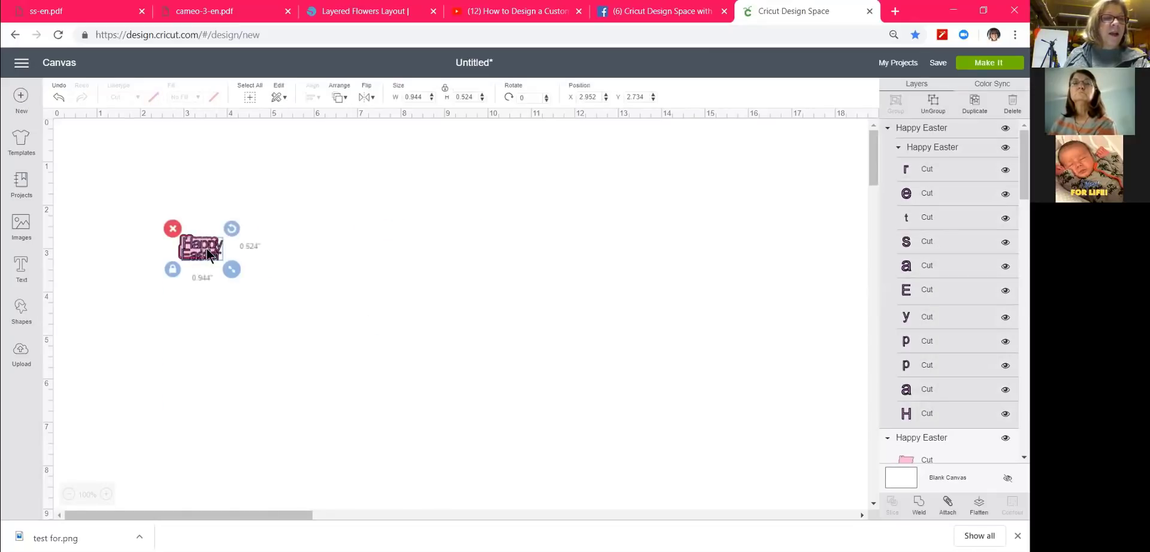
pyautogui.click(59, 98)
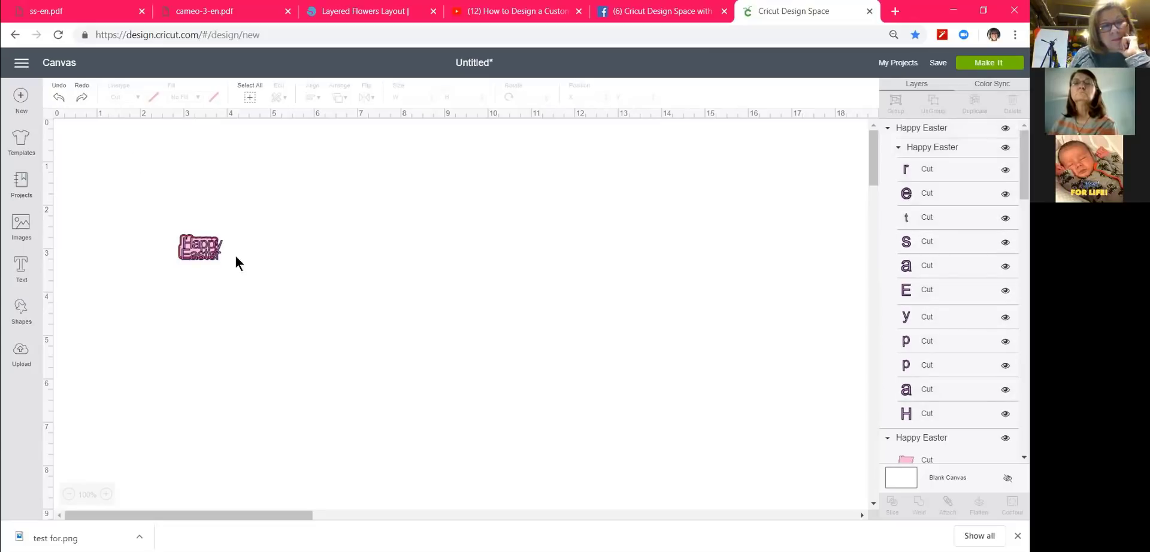
# Select the lettering and both backing layers together and enlarge them proportionally to about 8.5 by 5.3 in.
pyautogui.moveTo(256, 283); pyautogui.dragTo(142, 183)
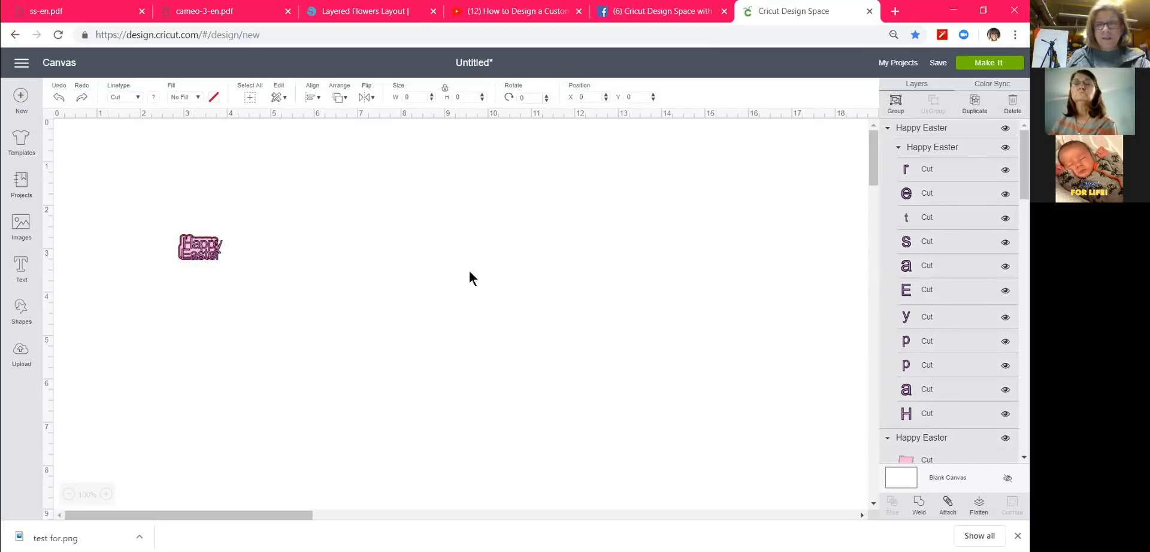
pyautogui.moveTo(469, 272); pyautogui.dragTo(513, 363)
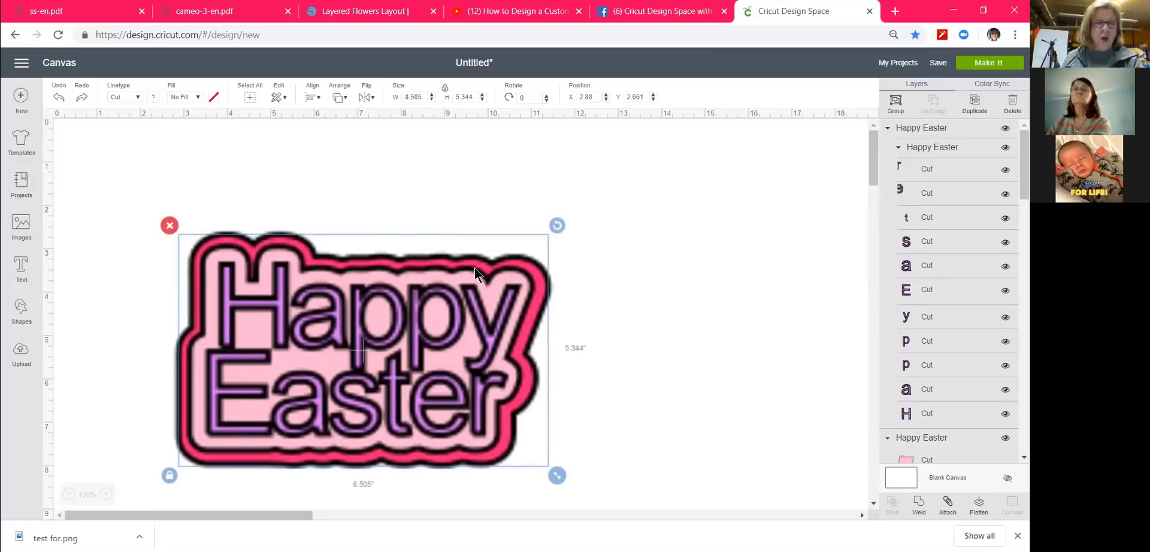
pyautogui.click(497, 230)
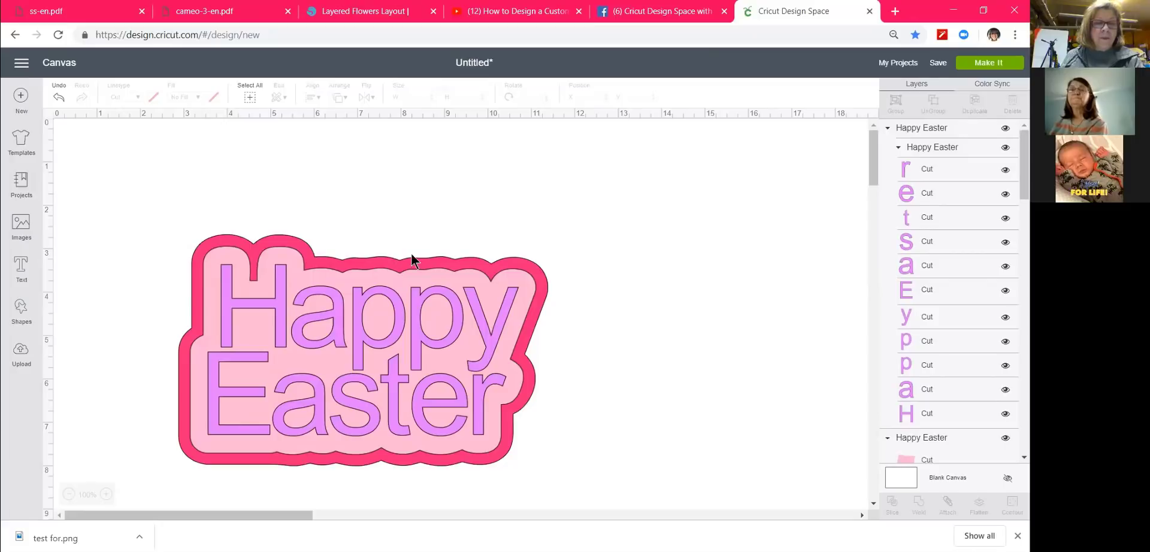
# Move the light pink and hot pink backing layers off the lettering to the empty canvas area at its upper right.
pyautogui.moveTo(420, 260); pyautogui.dragTo(650, 124)
pyautogui.moveTo(664, 207); pyautogui.dragTo(786, 189)
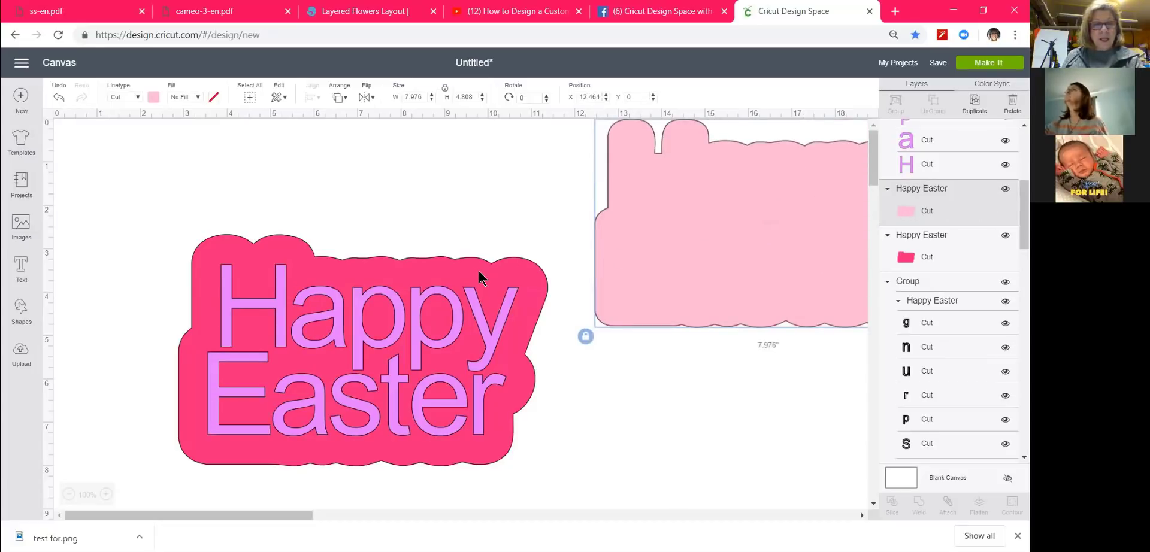
pyautogui.moveTo(496, 263); pyautogui.dragTo(868, 114)
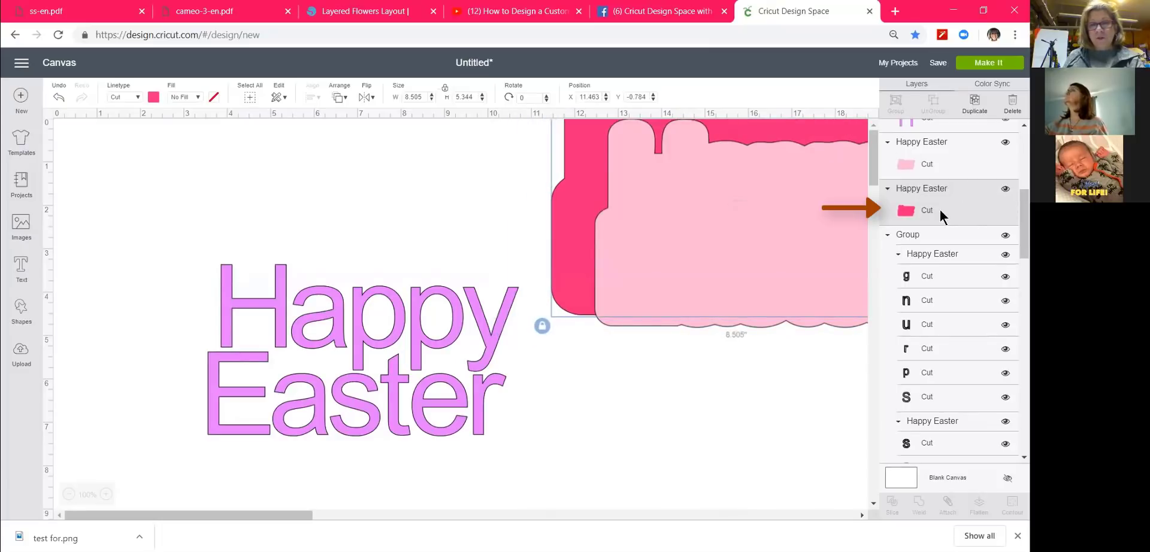
# Select the "Happy Easter" lettering and weld its letters into a single shape.
pyautogui.moveTo(151, 244); pyautogui.dragTo(539, 446)
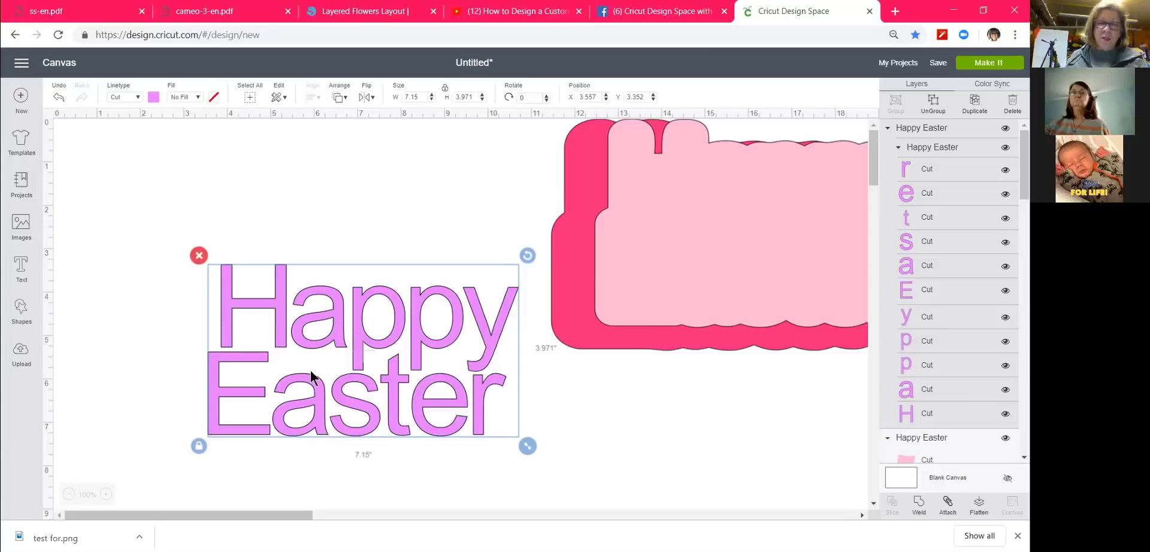
pyautogui.click(916, 504)
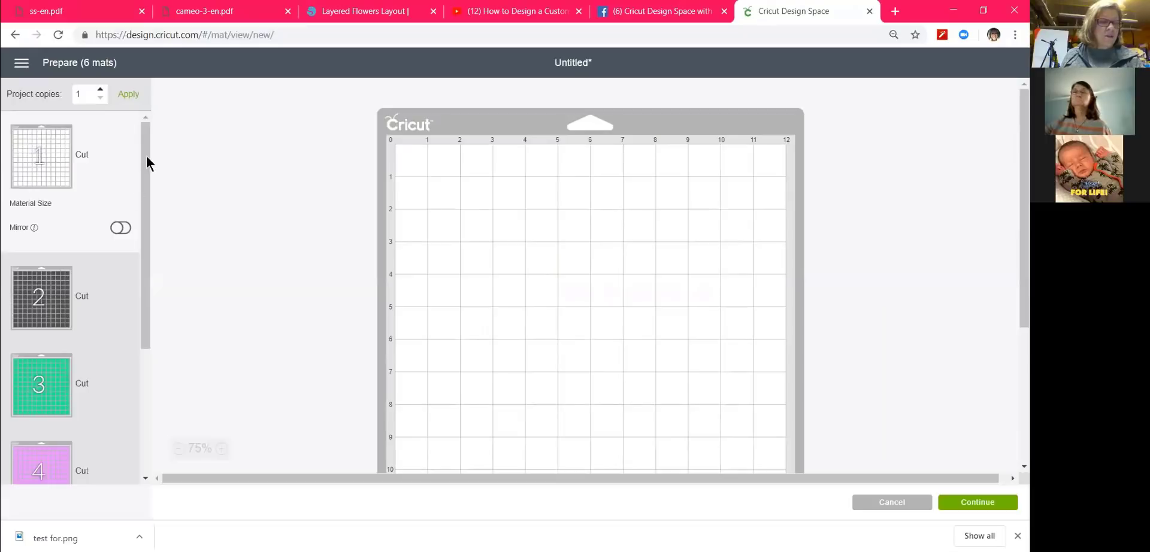
# Examine mats 4, 5 and 6 with the lettering, hot pink and light pink layers in the cut preparation, and return to the canvas.
pyautogui.moveTo(147, 162); pyautogui.dragTo(136, 323)
pyautogui.click(60, 282)
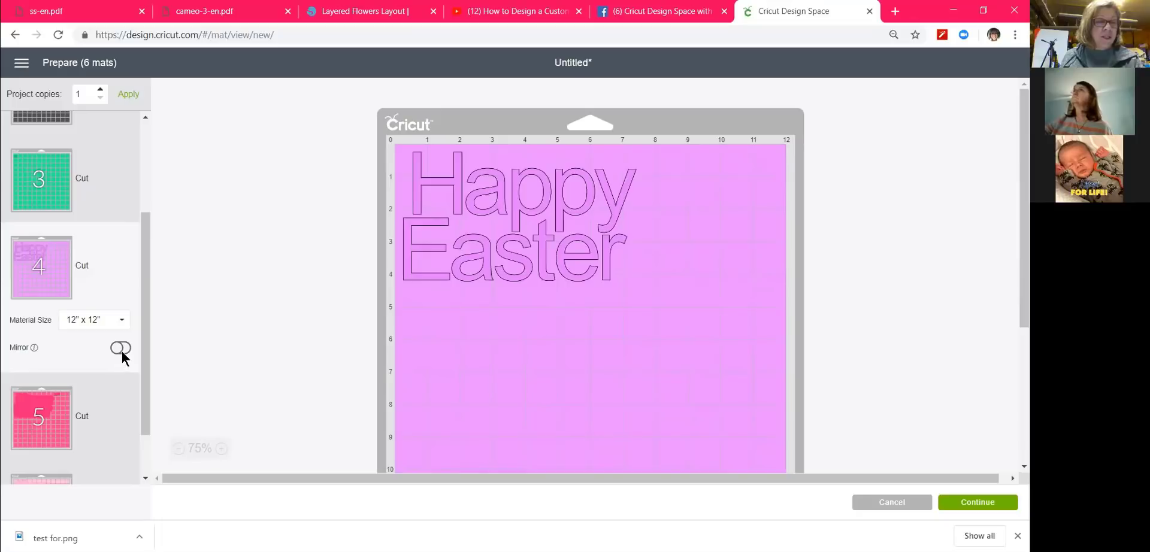
pyautogui.moveTo(147, 315); pyautogui.dragTo(145, 357)
pyautogui.click(42, 437)
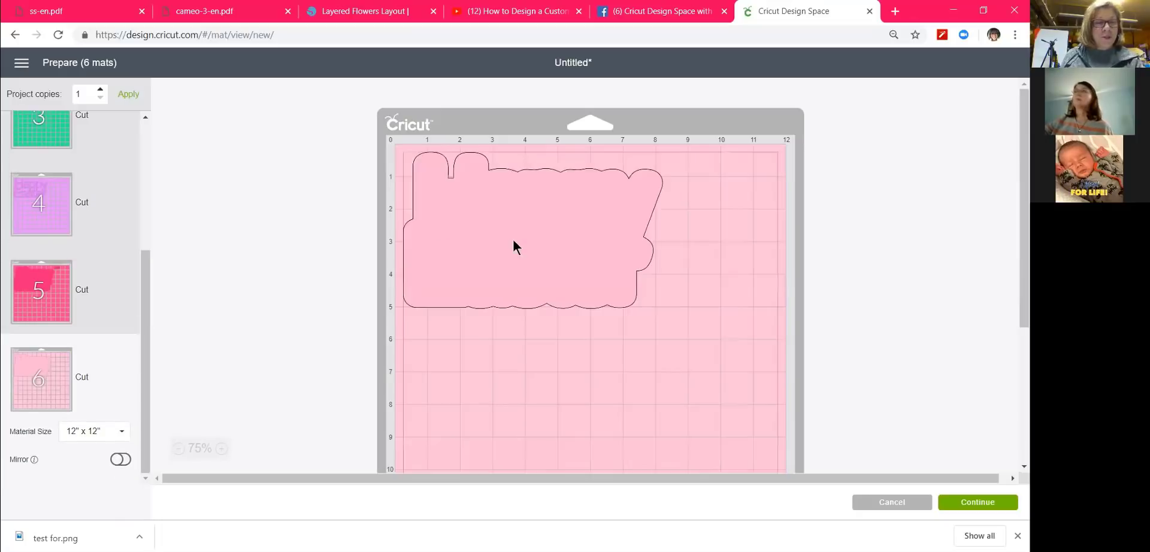
pyautogui.click(62, 296)
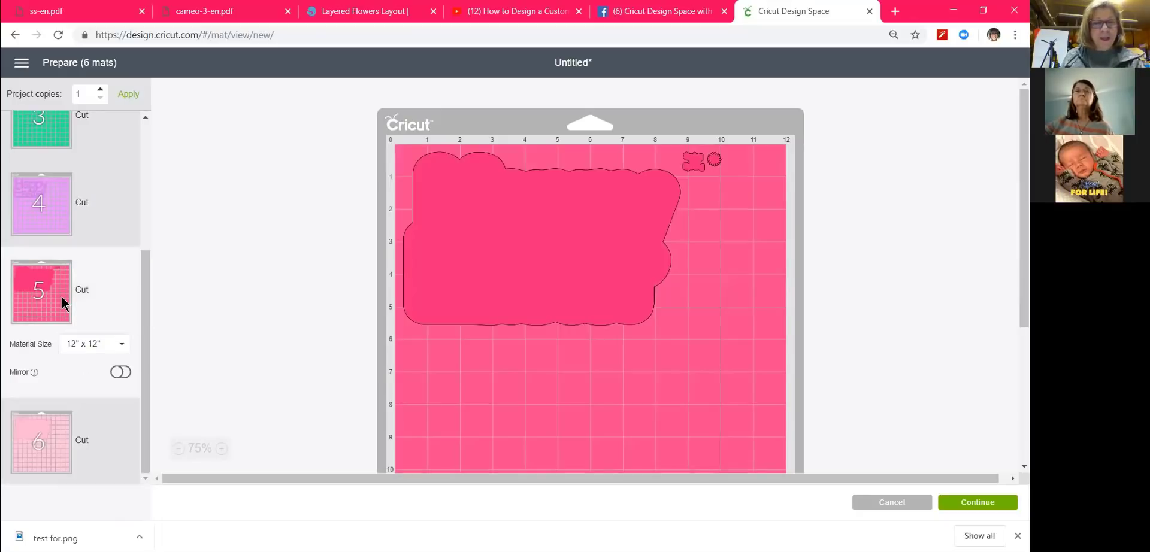
pyautogui.click(37, 212)
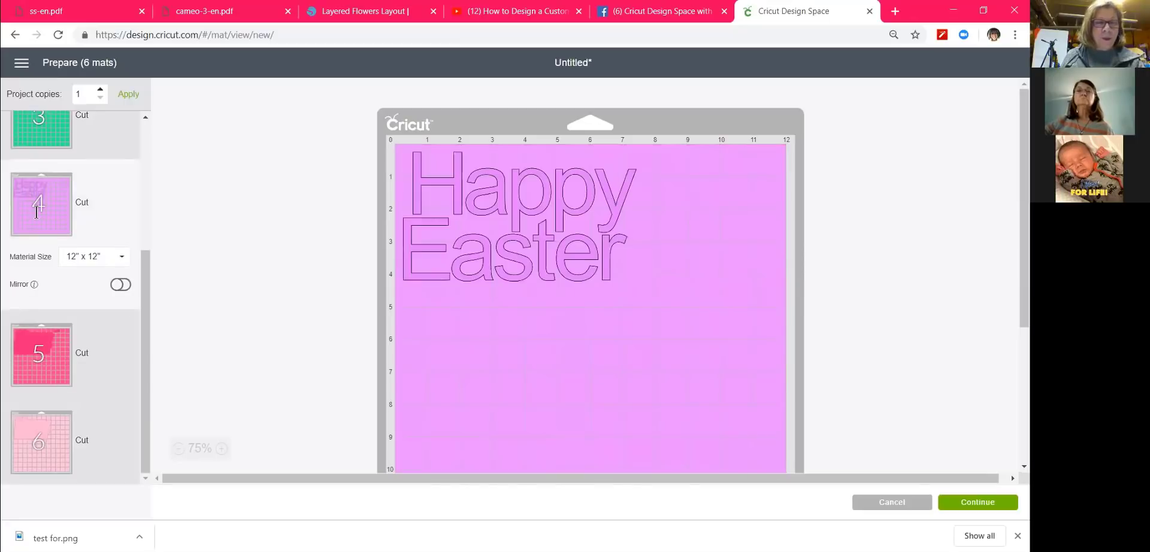
pyautogui.click(37, 343)
pyautogui.click(25, 442)
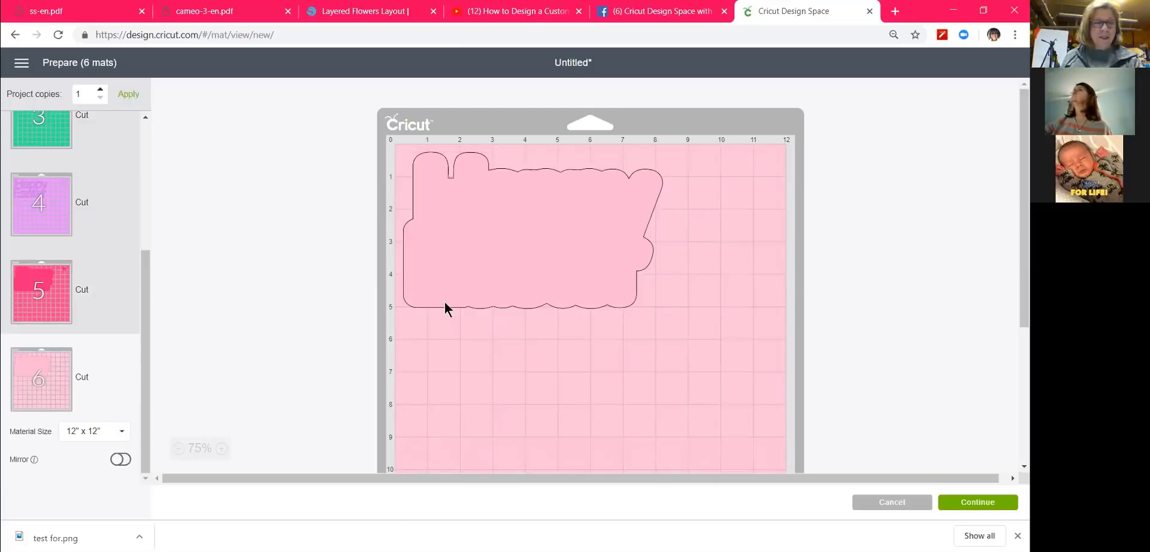
pyautogui.click(878, 504)
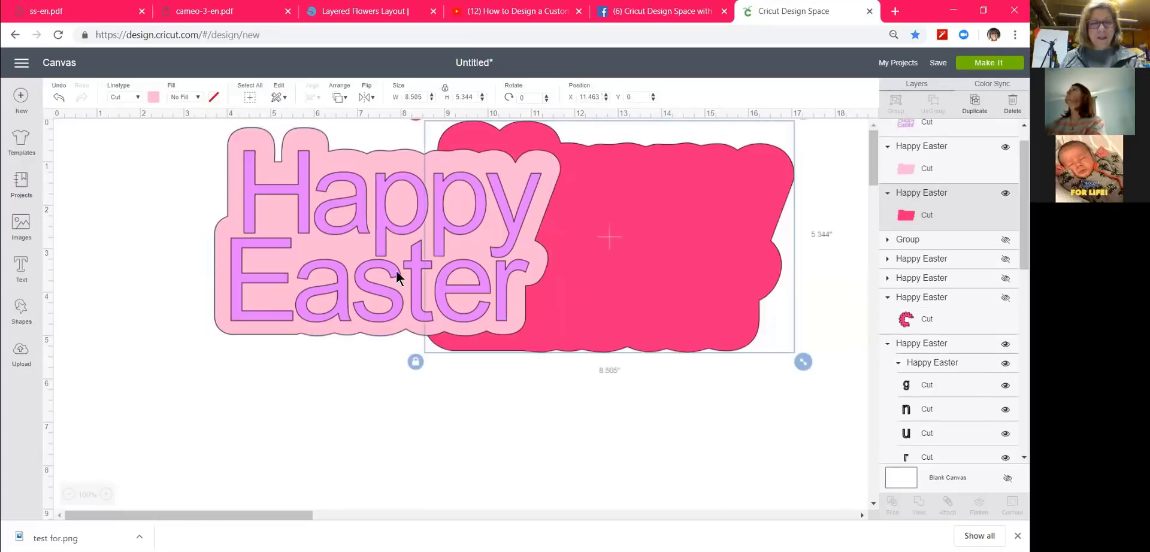
# Restack the design with the lettering on the light pink layer and the hot pink backing beneath.
pyautogui.moveTo(318, 258); pyautogui.dragTo(316, 265)
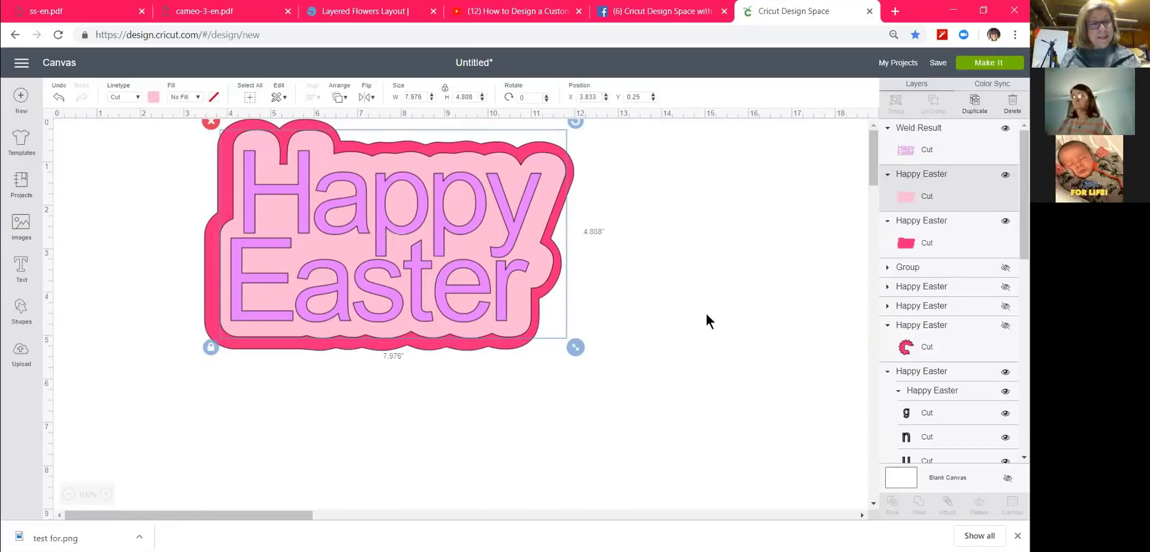